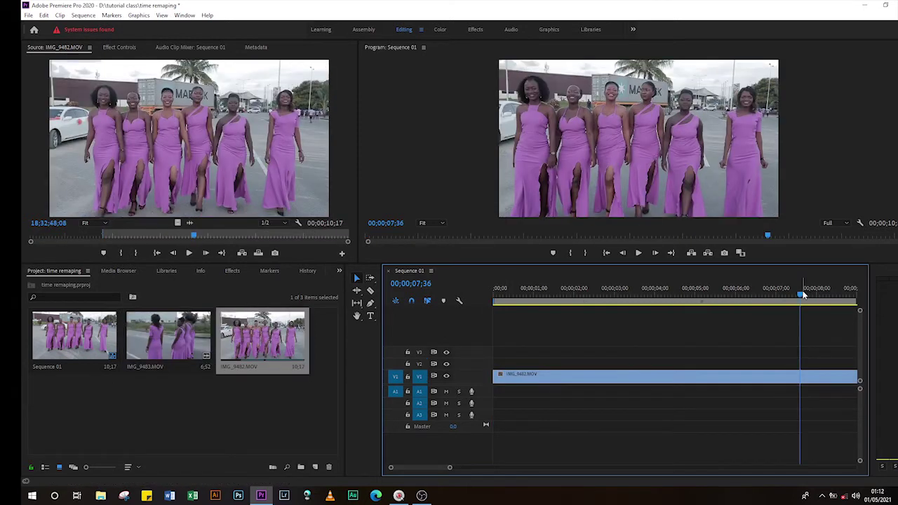
# - Scrub near the start and heighten the V1 track to show IMG_9482.MOV thumbnails
pyautogui.moveTo(564, 295)
pyautogui.mouseDown()
pyautogui.moveTo(548, 306)
pyautogui.moveTo(431, 297)
pyautogui.mouseUp()
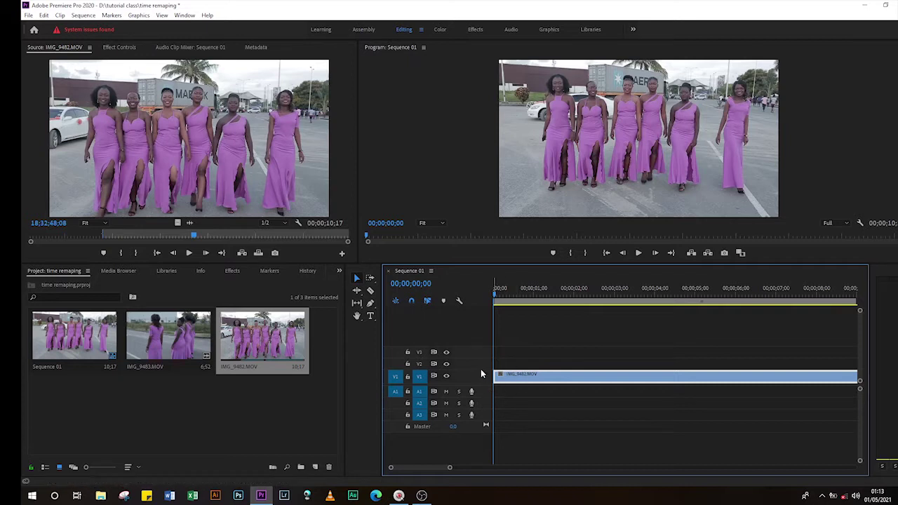
pyautogui.moveTo(480, 362); pyautogui.dragTo(479, 328)
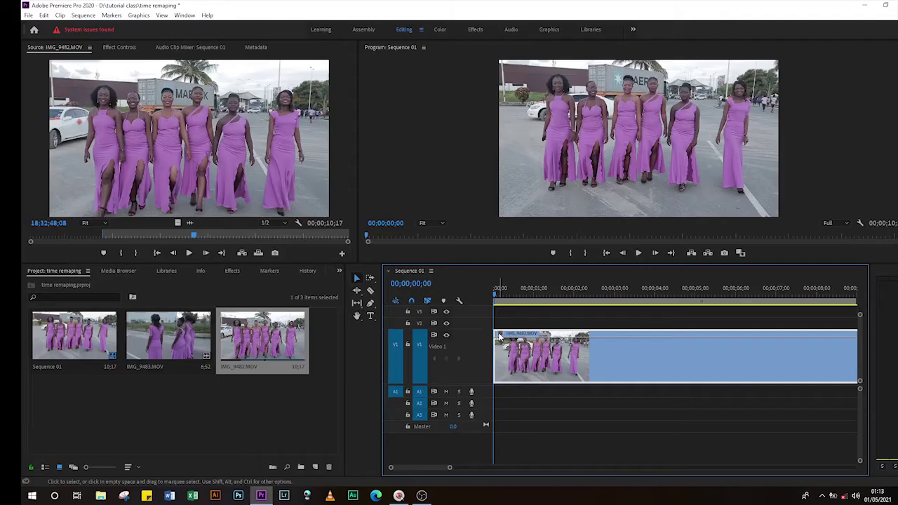
# - Switch the clip's displayed property from Opacity to Time Remapping > Speed
pyautogui.rightClick(500, 337)
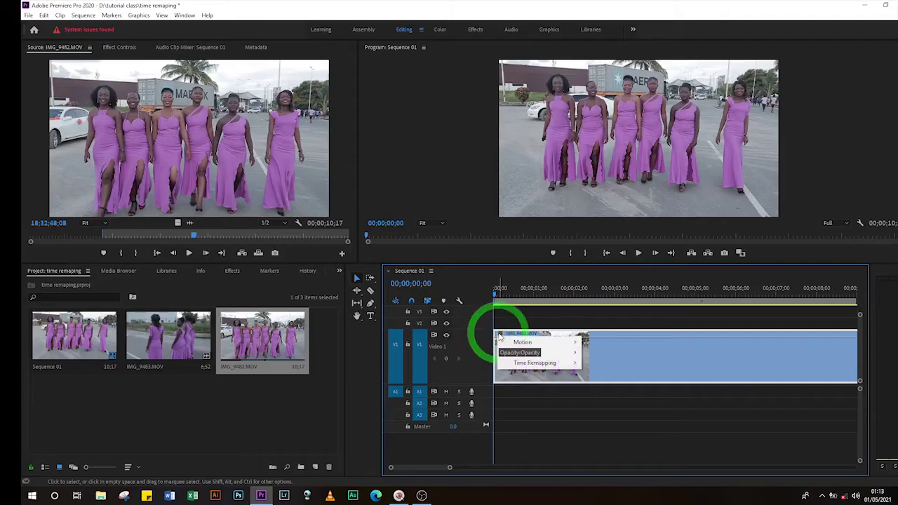
pyautogui.moveTo(520, 365)
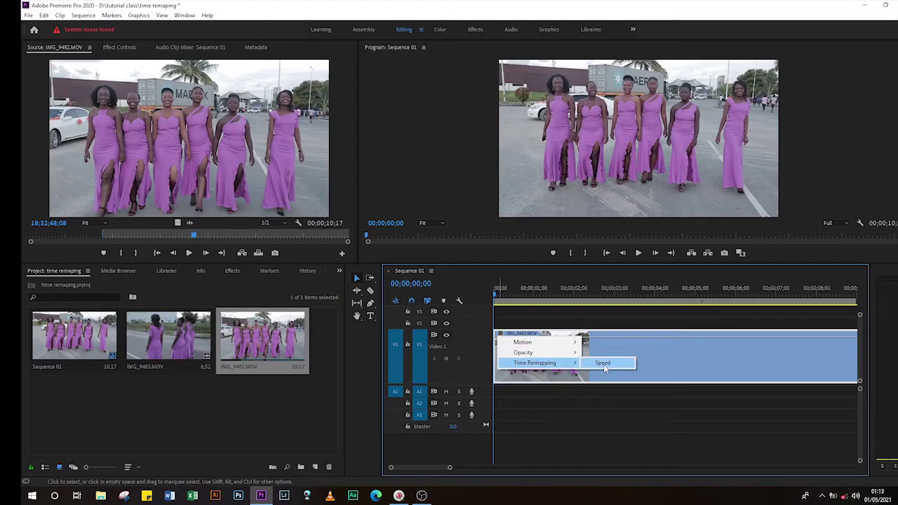
pyautogui.click(603, 364)
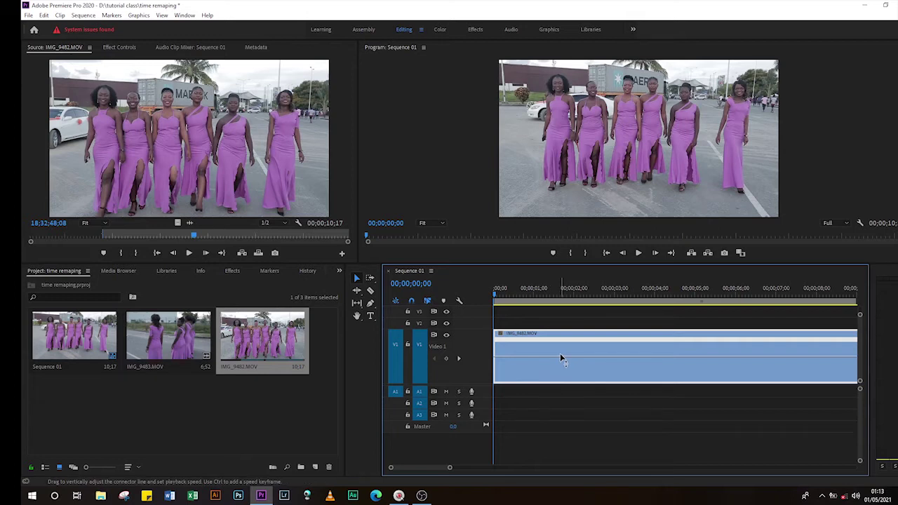
# - Play the clip's opening, then park the playhead at 00;00;00;42
pyautogui.moveTo(544, 358)
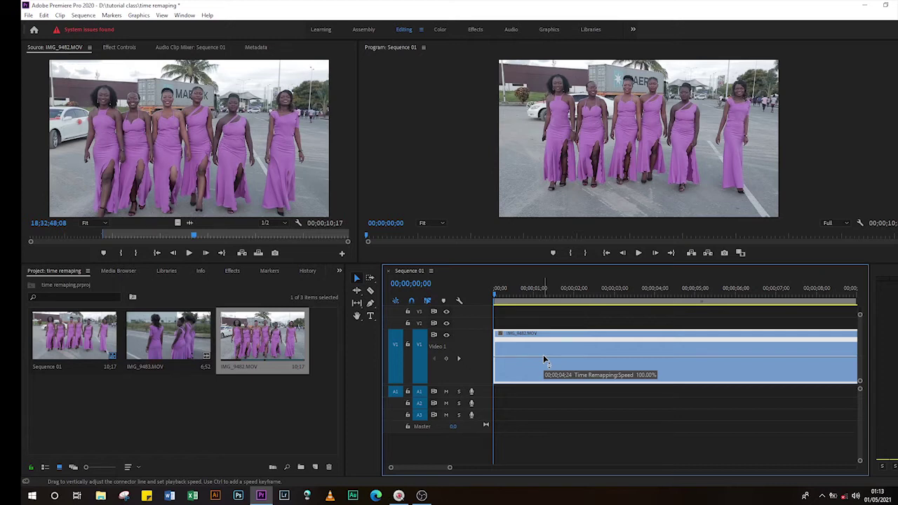
pyautogui.press('space')
pyautogui.press('space')
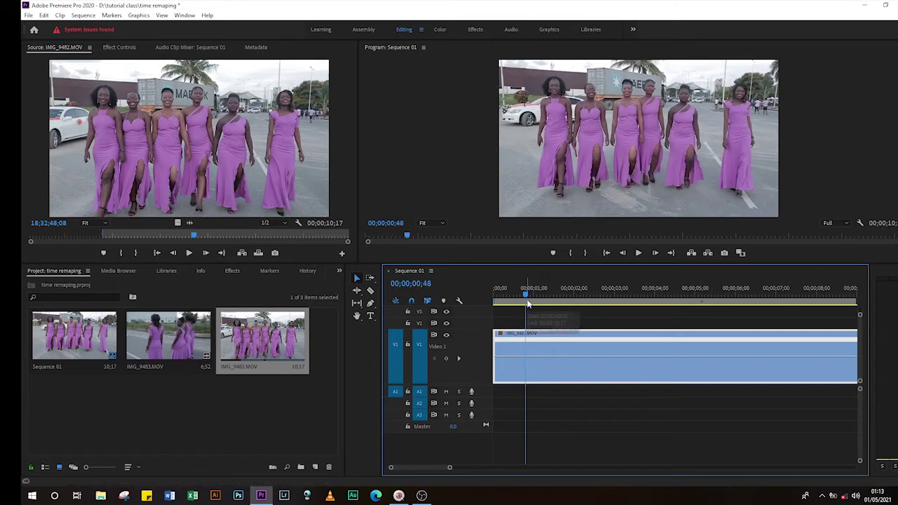
pyautogui.press('Home')
pyautogui.press('space')
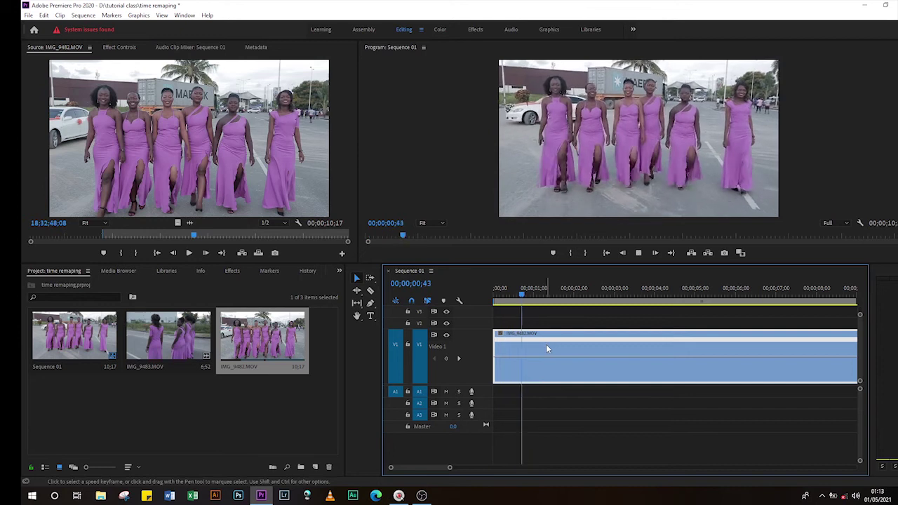
pyautogui.press('space')
pyautogui.moveTo(526, 296); pyautogui.dragTo(521, 300)
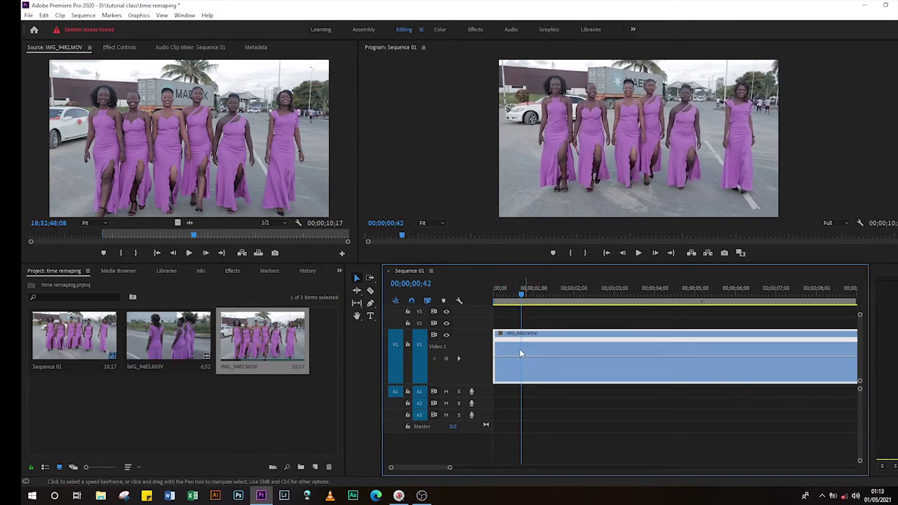
# - Place Pen-tool speed keyframes at 00;00;00;42 and around 00;00;01;52
pyautogui.click(370, 305)
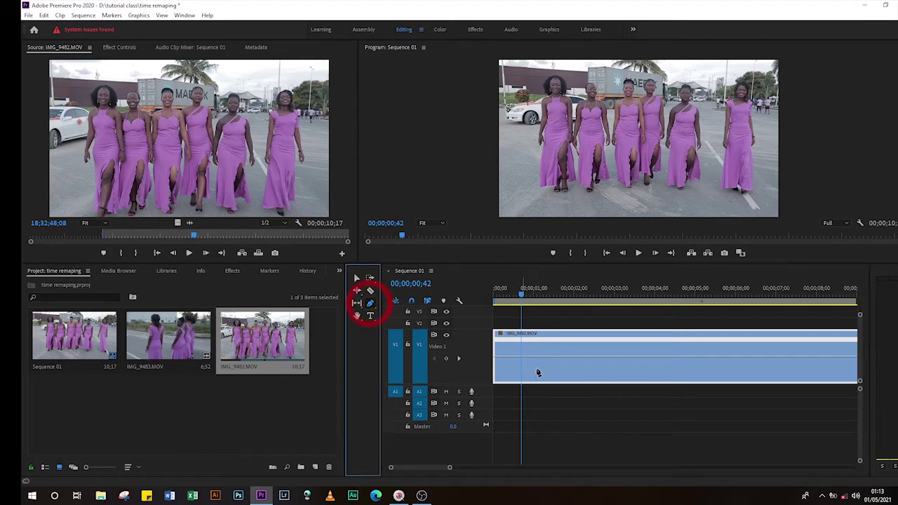
pyautogui.click(523, 358)
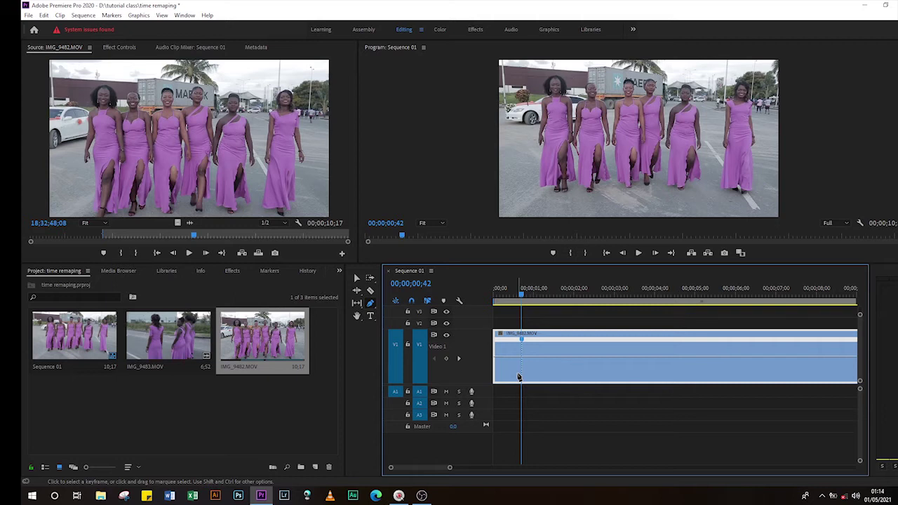
pyautogui.press('space')
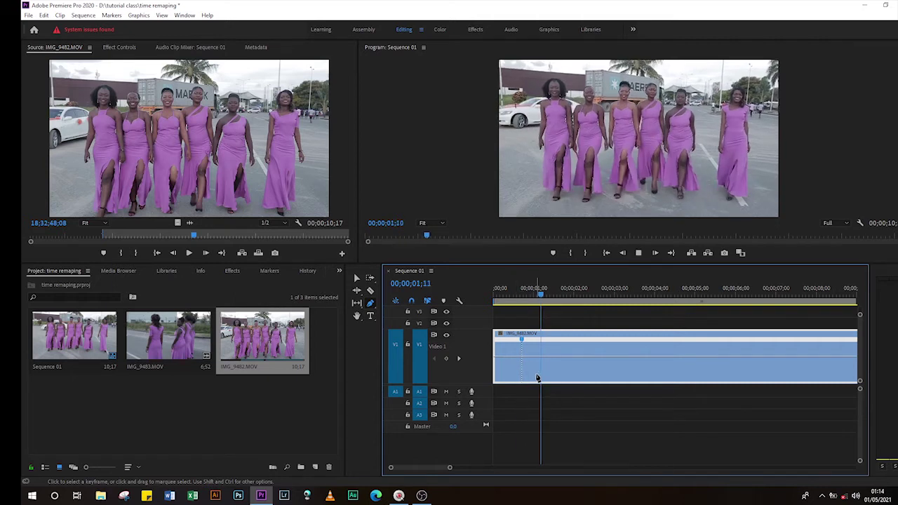
pyautogui.press('space')
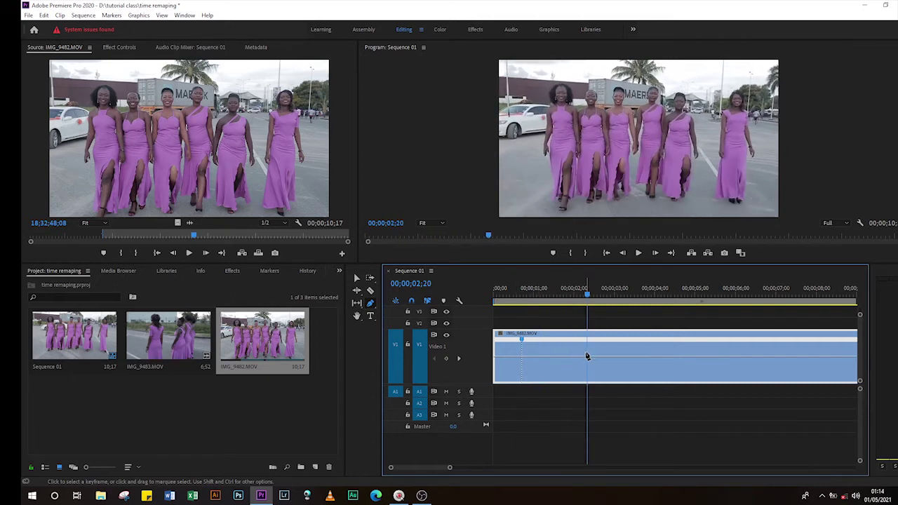
pyautogui.moveTo(587, 297); pyautogui.dragTo(568, 305)
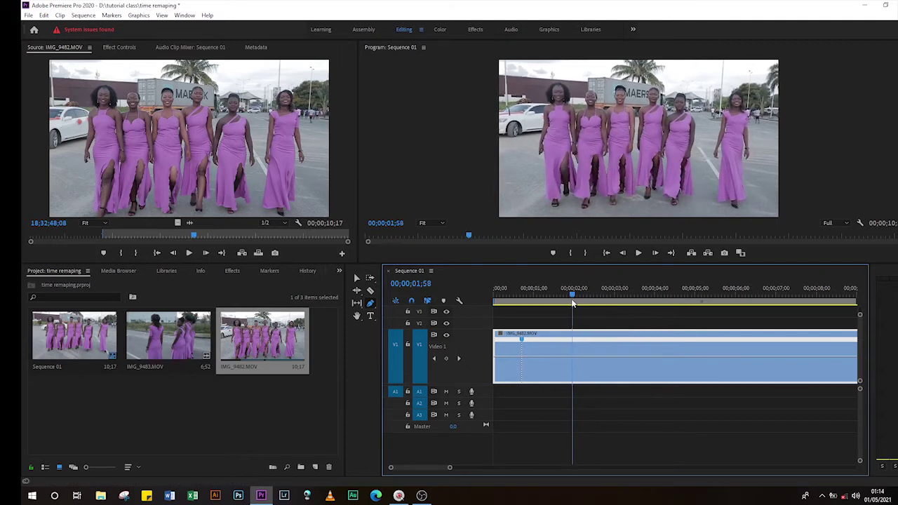
pyautogui.click(569, 357)
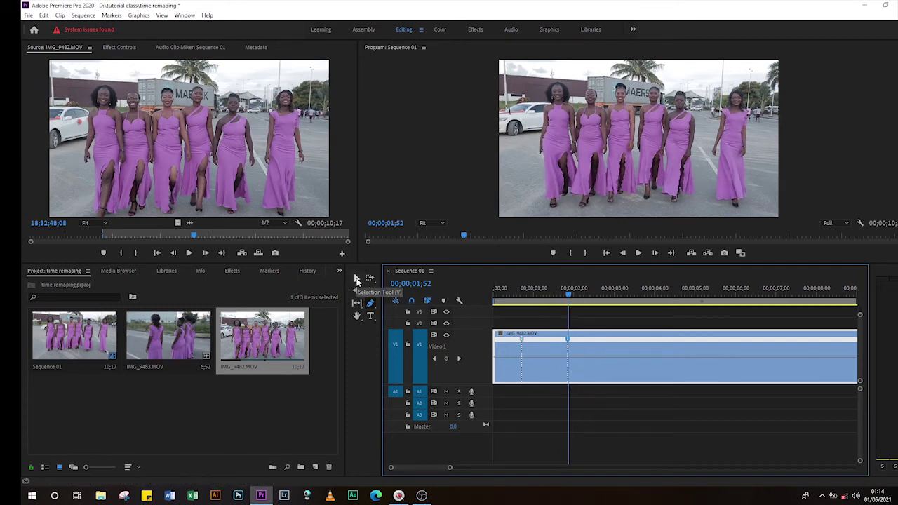
# - Raise the speed between the keyframes to 115% and play back the faster section
pyautogui.click(356, 279)
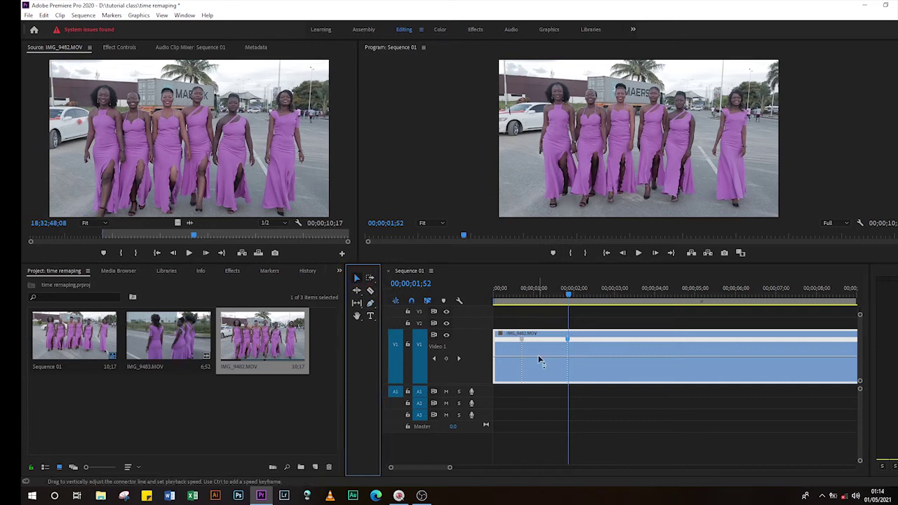
pyautogui.moveTo(538, 361); pyautogui.dragTo(541, 338)
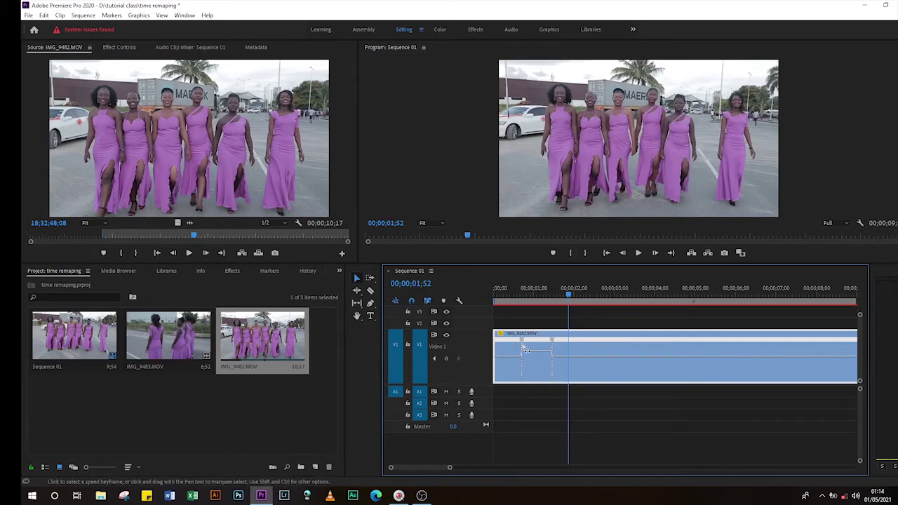
pyautogui.click(489, 302)
pyautogui.press('space')
pyautogui.press('space')
pyautogui.moveTo(563, 296); pyautogui.dragTo(517, 304)
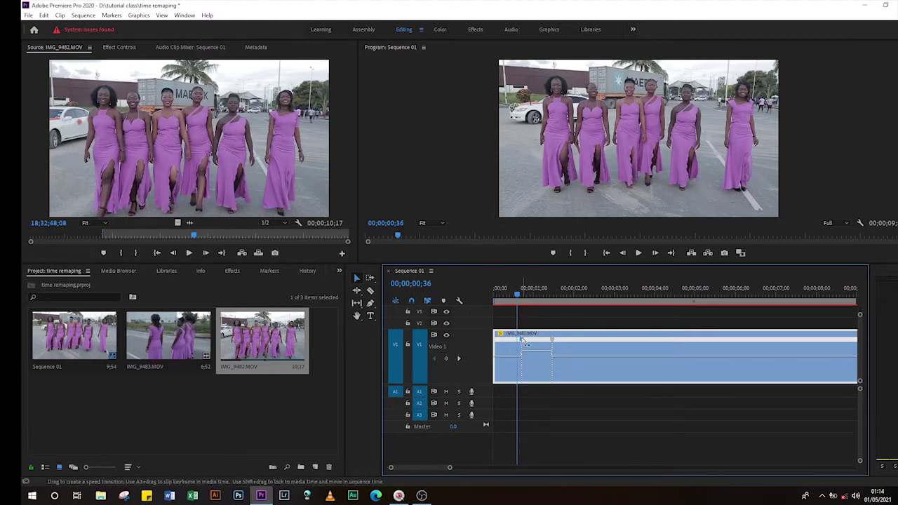
# - Zoom in and split both speed keyframes into gradual ramps
pyautogui.scroll(3, 525, 342)
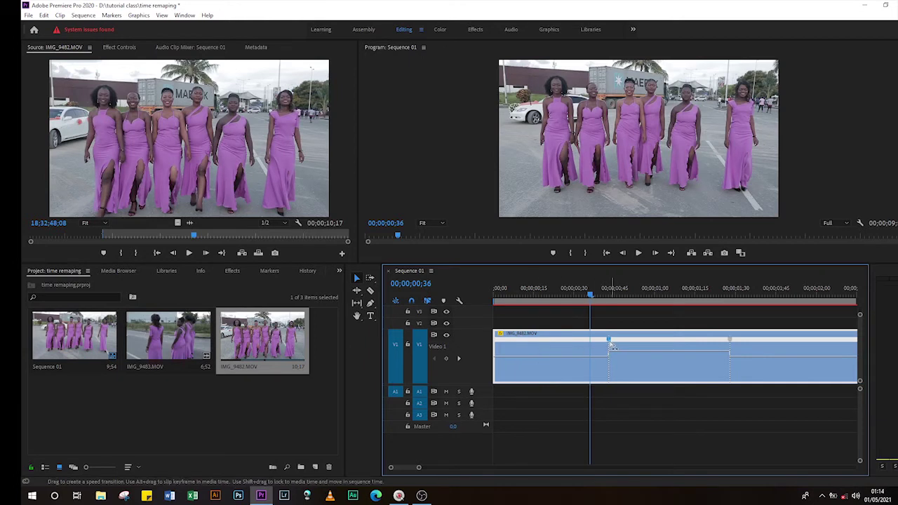
pyautogui.moveTo(611, 342); pyautogui.dragTo(616, 341)
pyautogui.moveTo(732, 344); pyautogui.dragTo(728, 340)
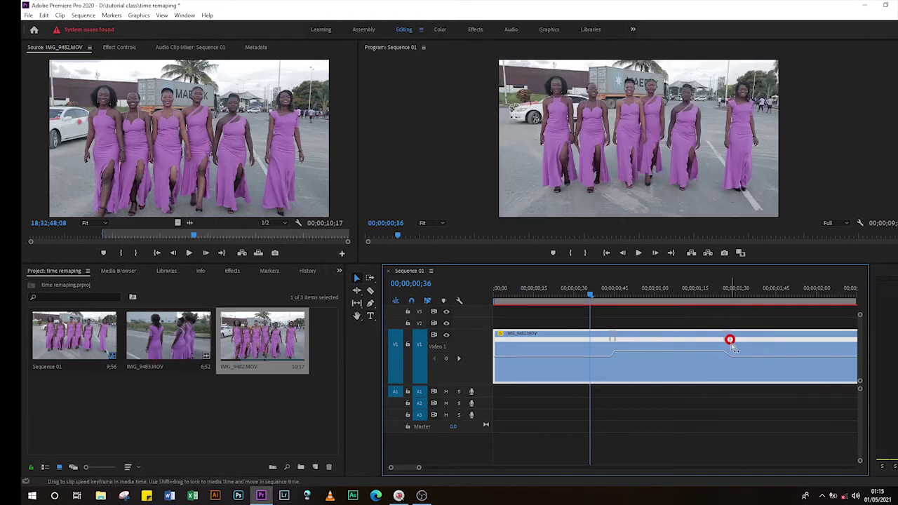
pyautogui.click(728, 348)
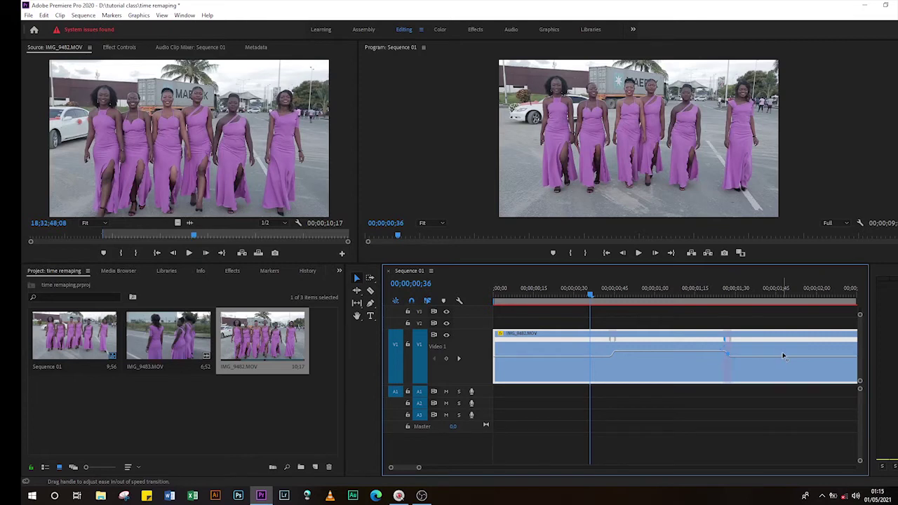
# - Review the ramped playback, then park at 00;00;02;09 and zoom in around it
pyautogui.click(520, 298)
pyautogui.press('space')
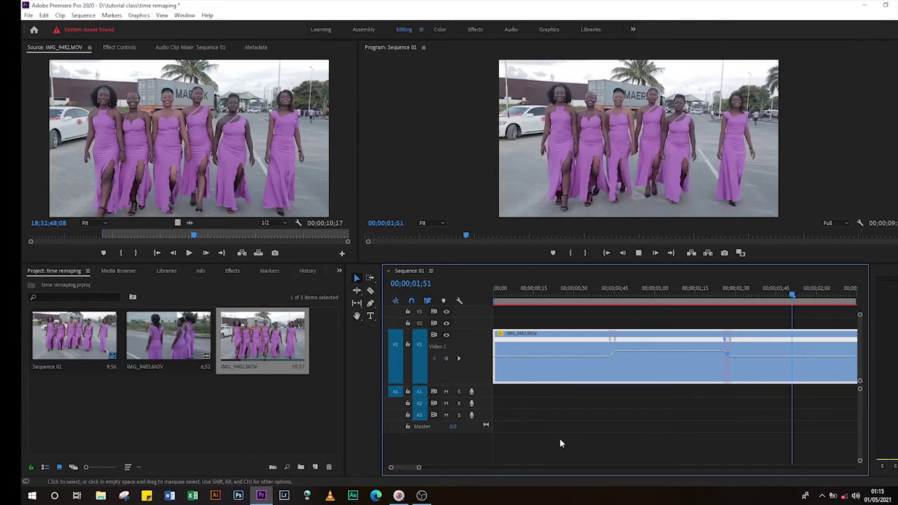
pyautogui.click(700, 295)
pyautogui.moveTo(673, 304); pyautogui.dragTo(455, 300)
pyautogui.press('space')
pyautogui.press('space')
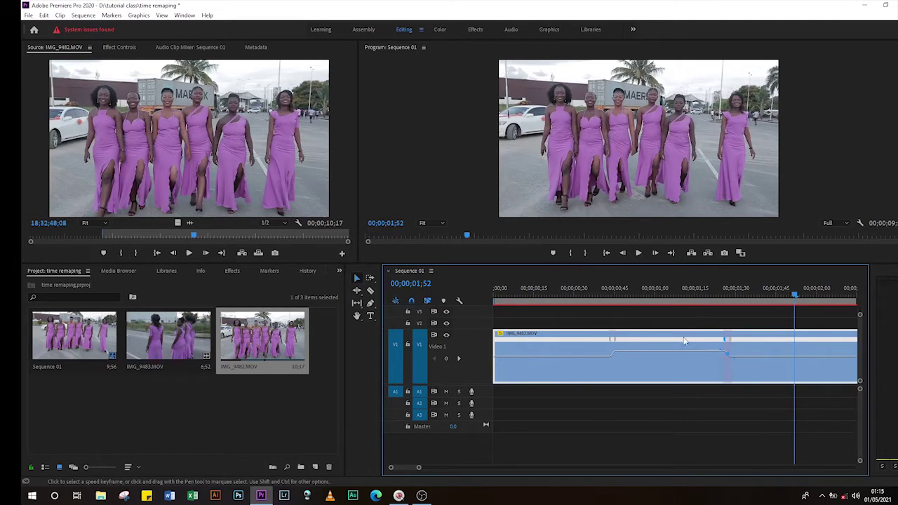
pyautogui.moveTo(792, 304); pyautogui.dragTo(775, 303)
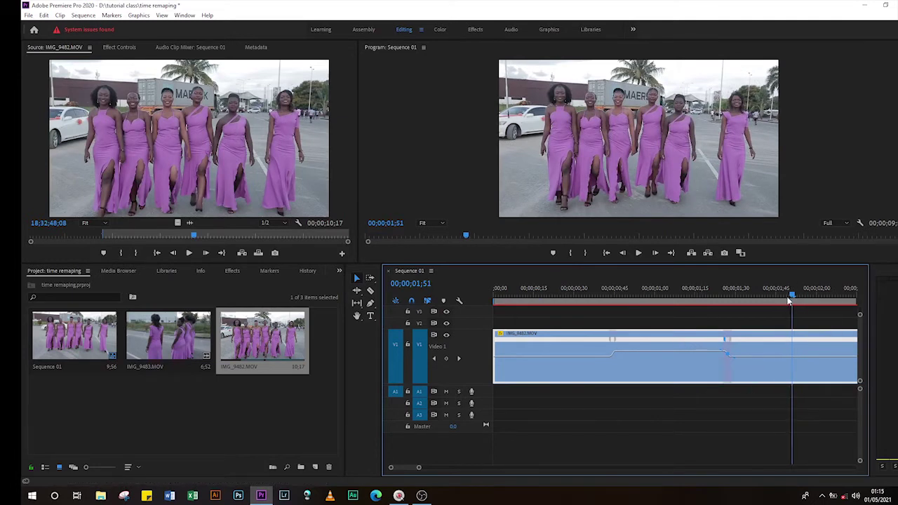
pyautogui.click(791, 296)
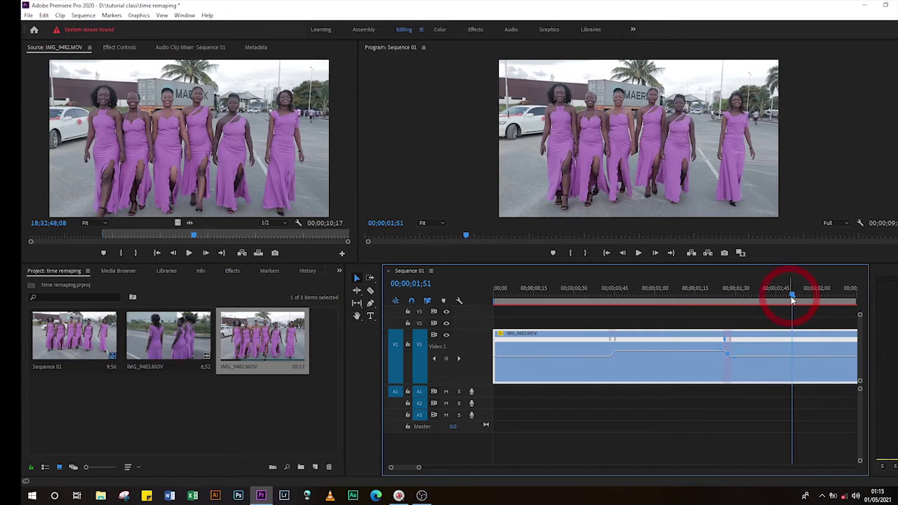
pyautogui.press('=')
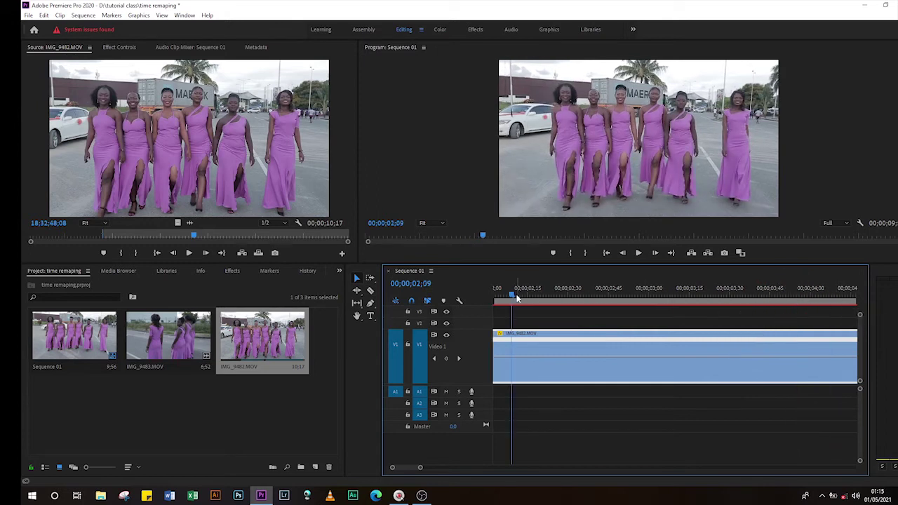
# - Scrub the playhead to about 00;00;01;49
pyautogui.click(510, 297)
pyautogui.moveTo(510, 297); pyautogui.dragTo(486, 299)
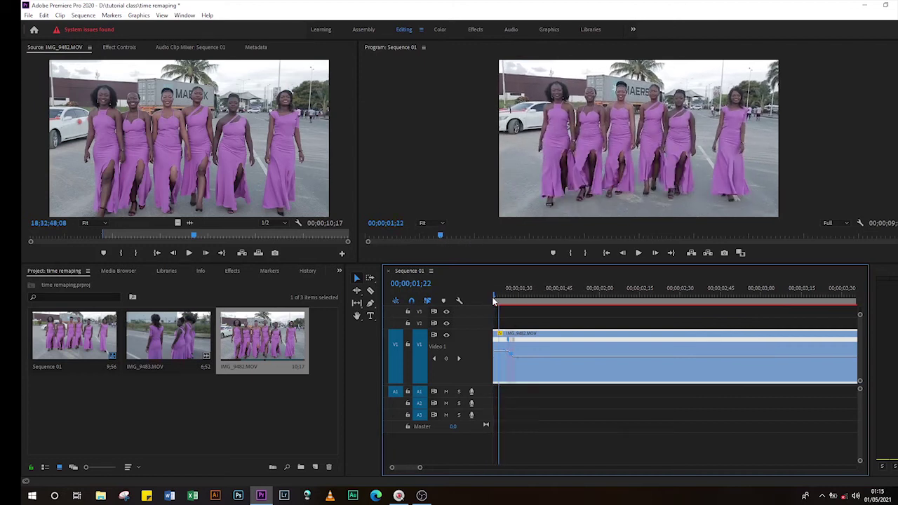
pyautogui.moveTo(486, 299); pyautogui.dragTo(575, 294)
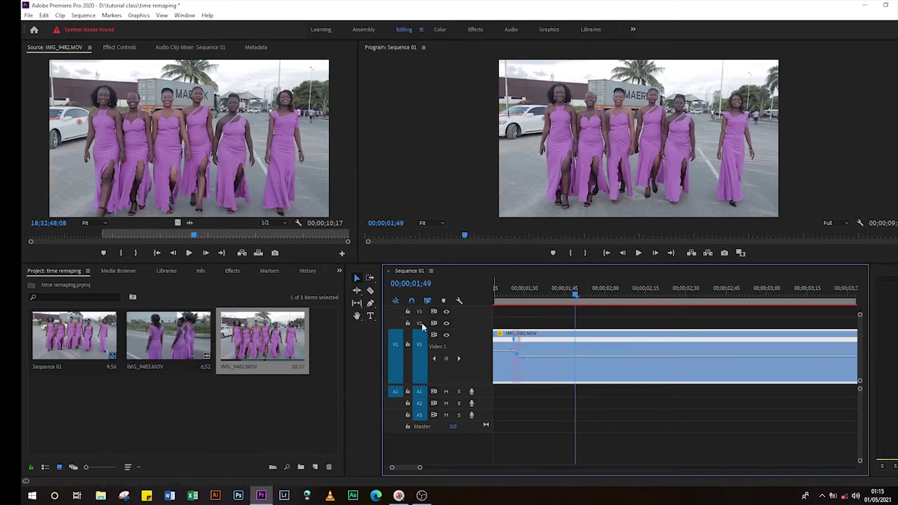
# - Add Pen-tool speed keyframes at 00;00;01;49 and 00;00;02;49
pyautogui.click(370, 304)
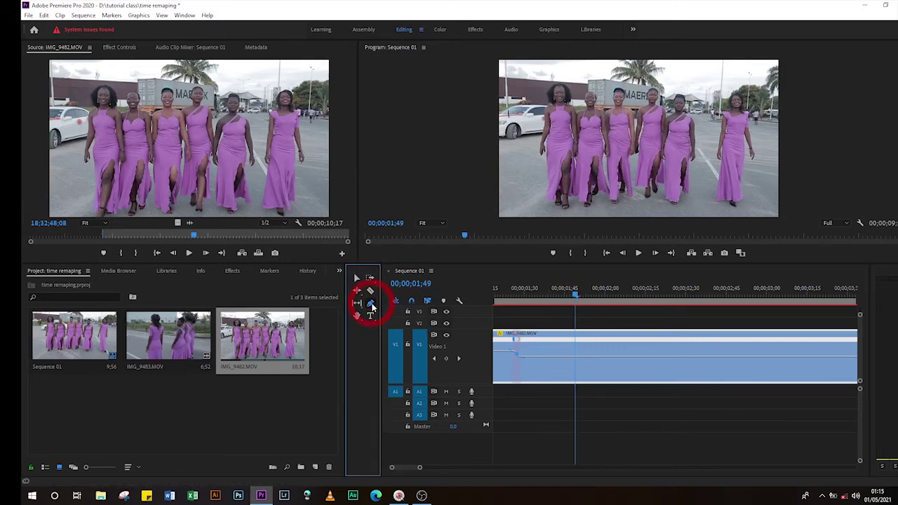
pyautogui.click(574, 355)
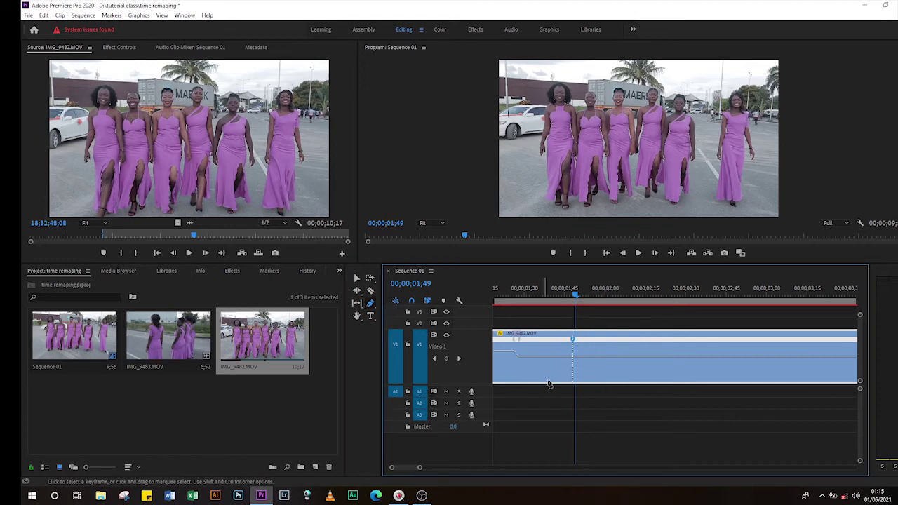
pyautogui.moveTo(576, 293); pyautogui.dragTo(645, 293)
pyautogui.press('space')
pyautogui.press('space')
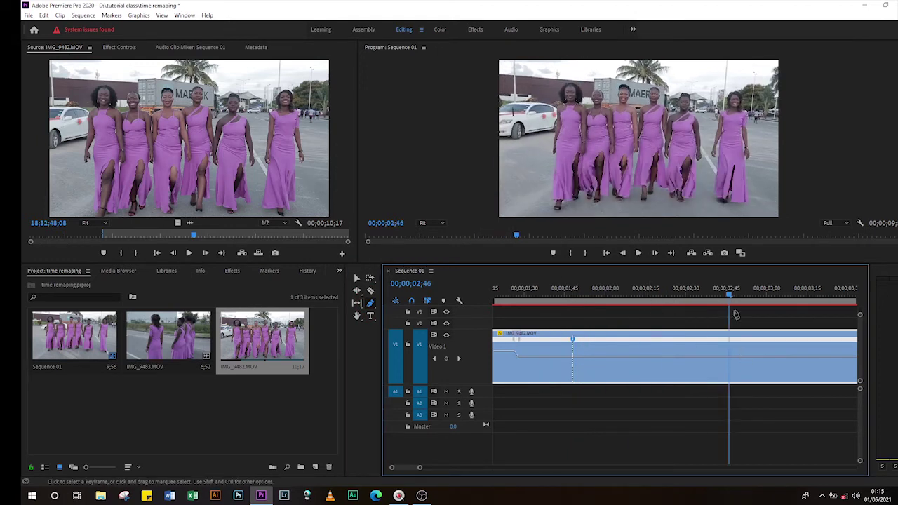
pyautogui.click(735, 295)
pyautogui.click(737, 296)
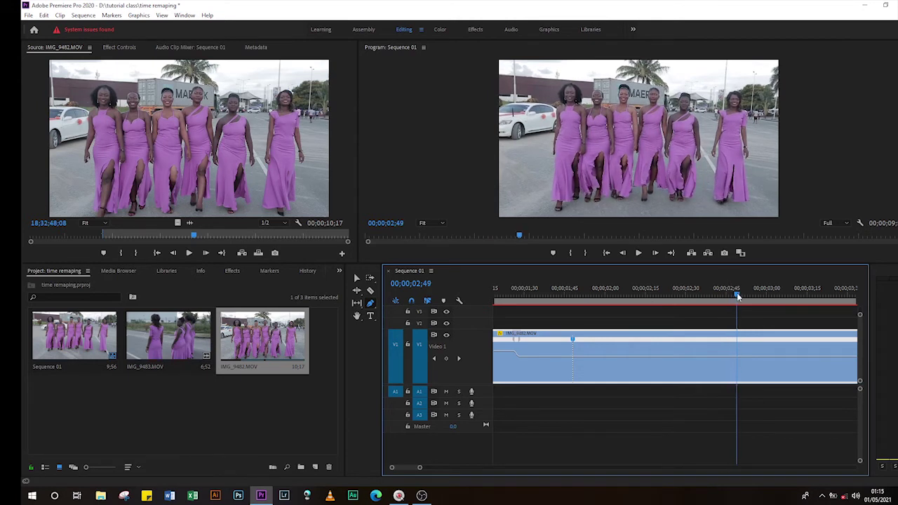
pyautogui.click(735, 359)
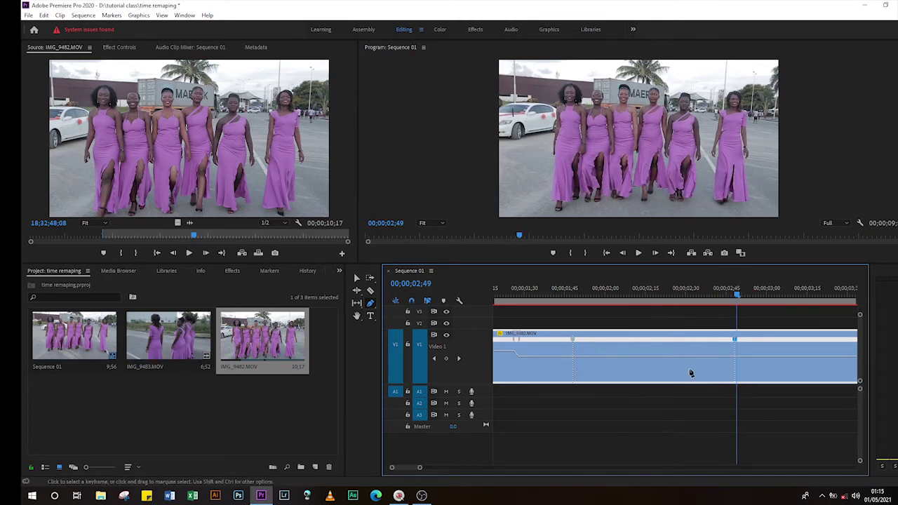
# - Lower the speed between the new keyframes to 89% and spread both into ramps
pyautogui.click(357, 278)
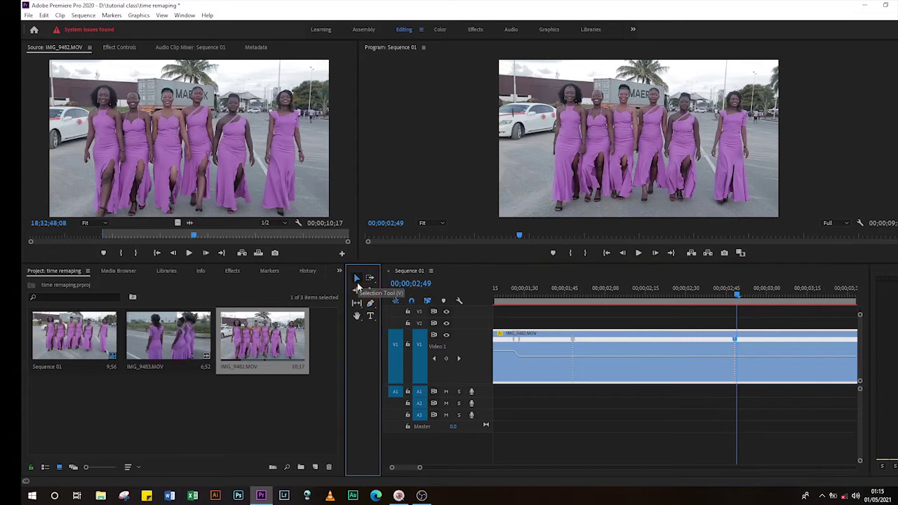
pyautogui.moveTo(634, 357); pyautogui.dragTo(635, 372)
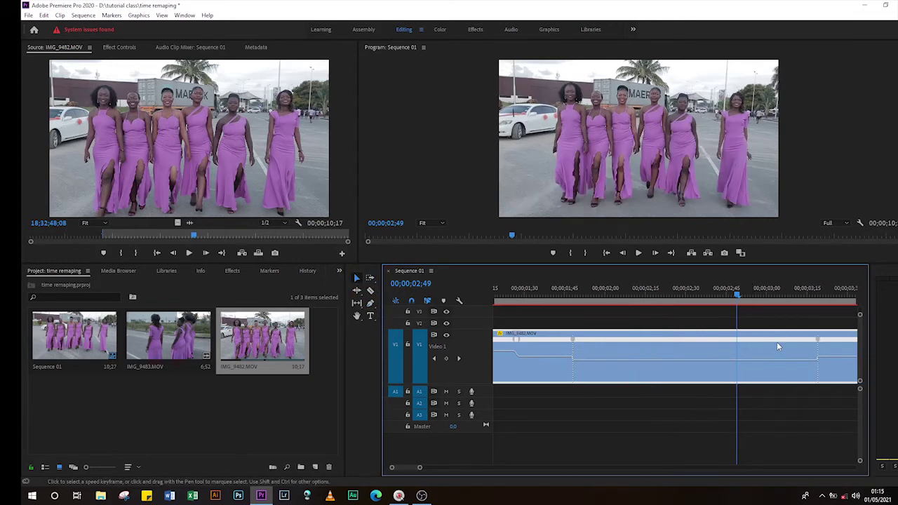
pyautogui.moveTo(819, 347); pyautogui.dragTo(810, 344)
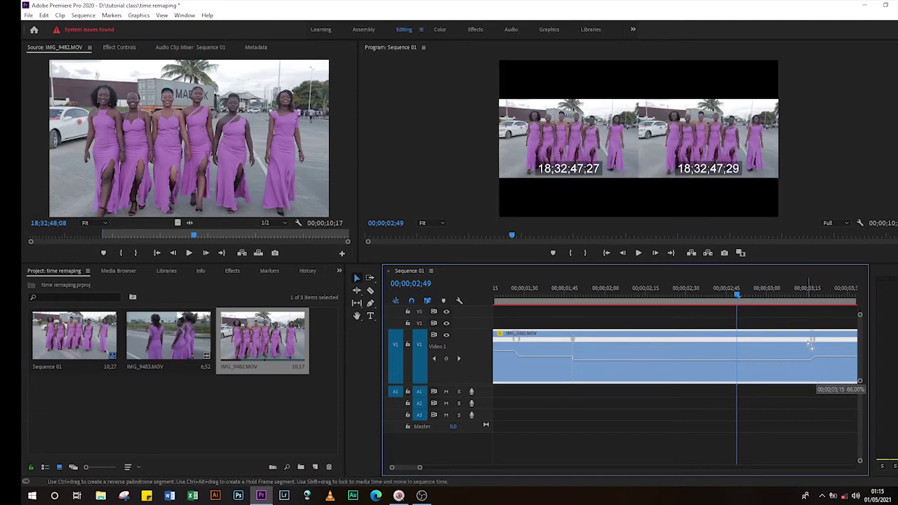
pyautogui.moveTo(574, 343); pyautogui.dragTo(593, 344)
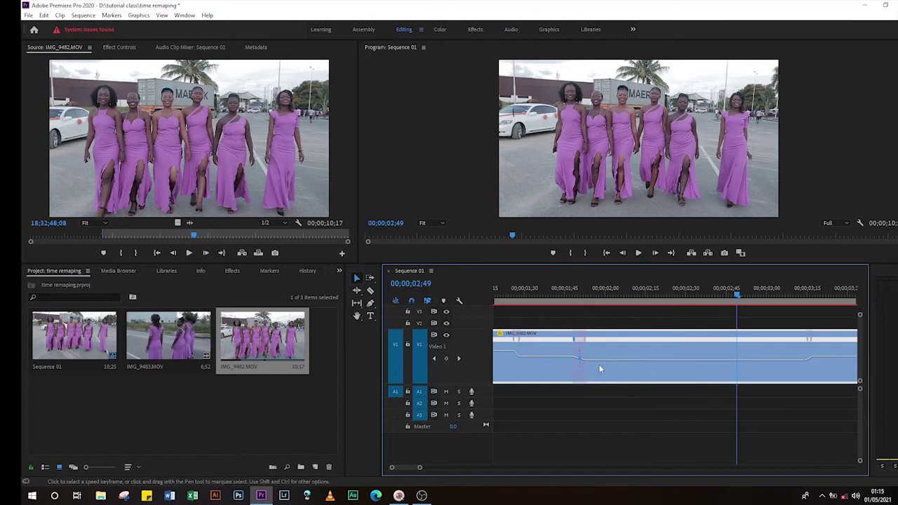
pyautogui.press('-')
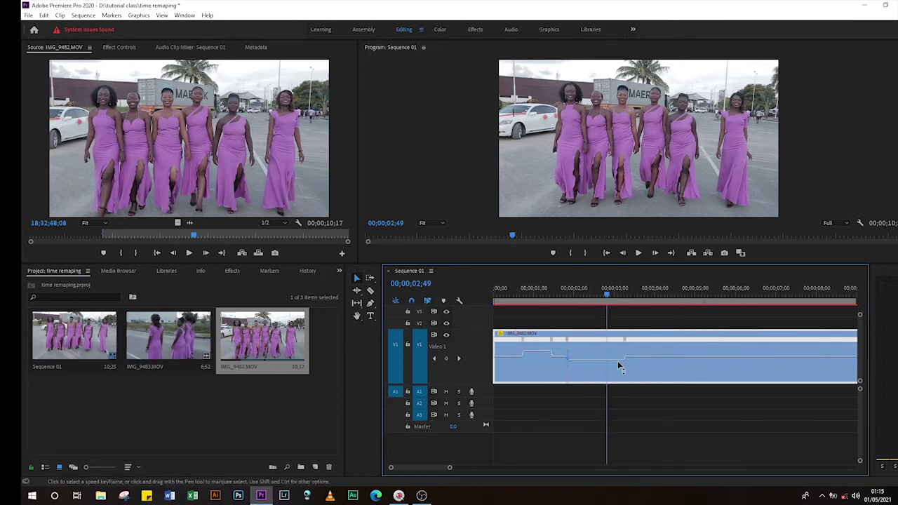
# - Slow the section further to about 71.50% and fine-tune the keyframes' ease
pyautogui.moveTo(598, 364); pyautogui.dragTo(572, 342)
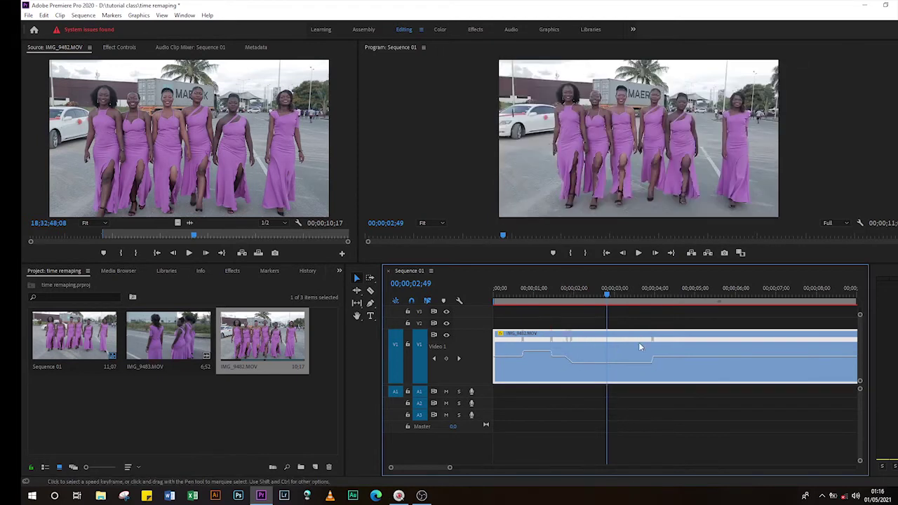
pyautogui.moveTo(654, 344); pyautogui.dragTo(656, 358)
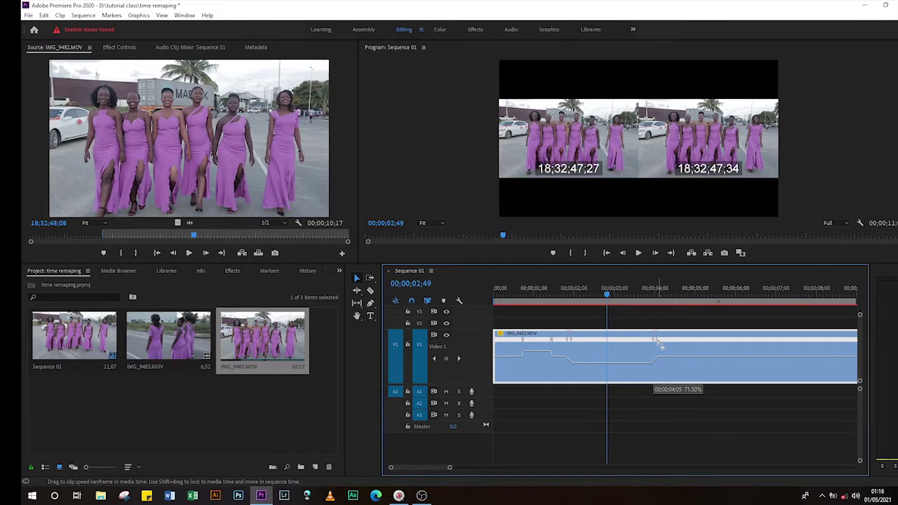
pyautogui.click(655, 360)
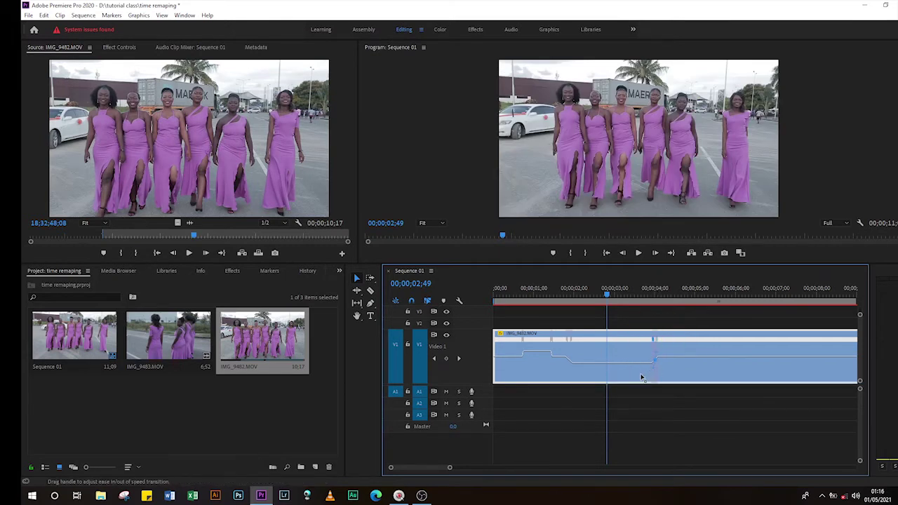
pyautogui.click(569, 358)
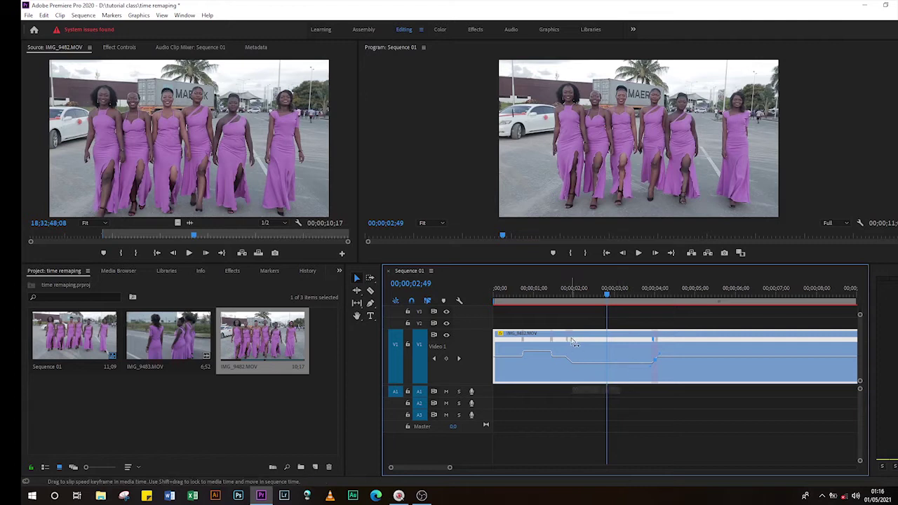
pyautogui.click(551, 361)
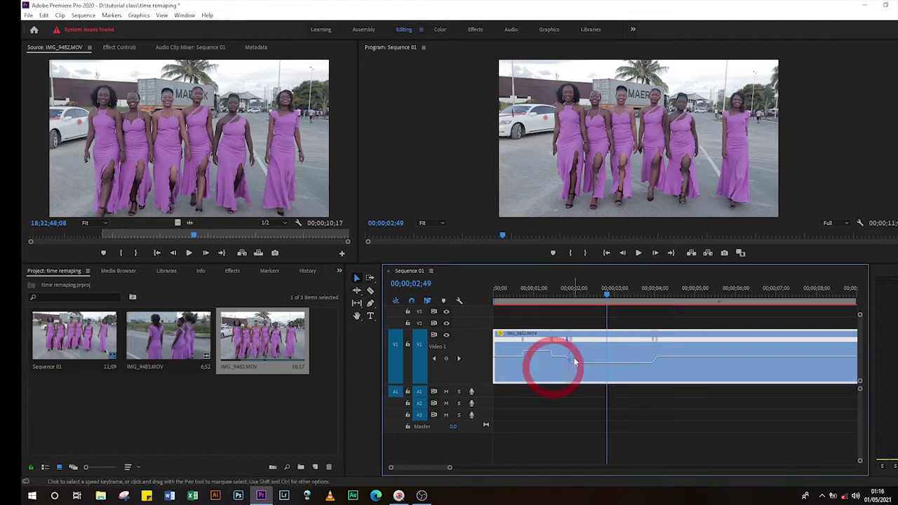
pyautogui.click(529, 341)
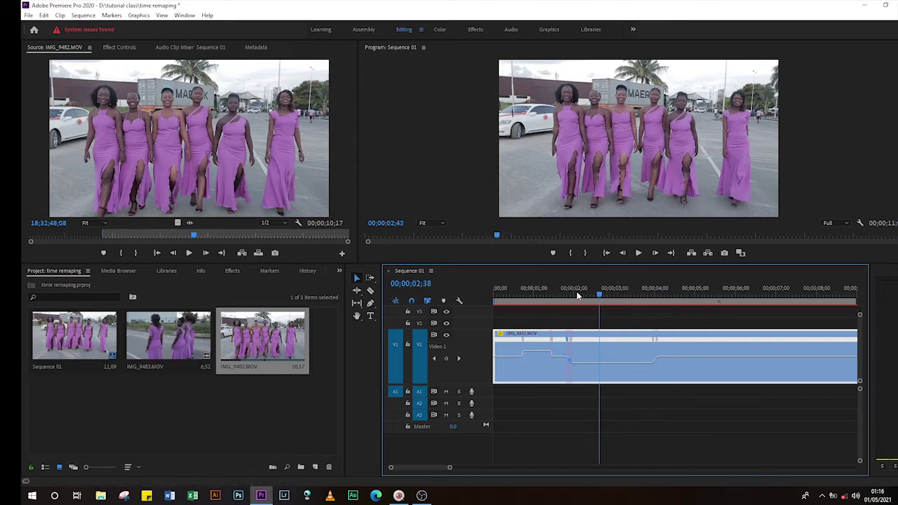
# - Review playback and move a speed keyframe earlier, shortening the sequence to 00;00;11;02
pyautogui.moveTo(607, 293); pyautogui.dragTo(464, 298)
pyautogui.press('space')
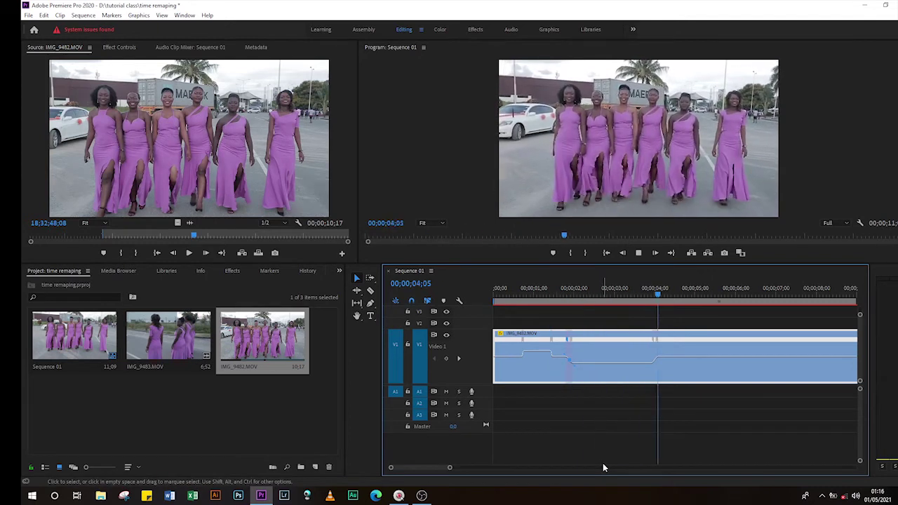
pyautogui.press('space')
pyautogui.moveTo(655, 343); pyautogui.dragTo(651, 344)
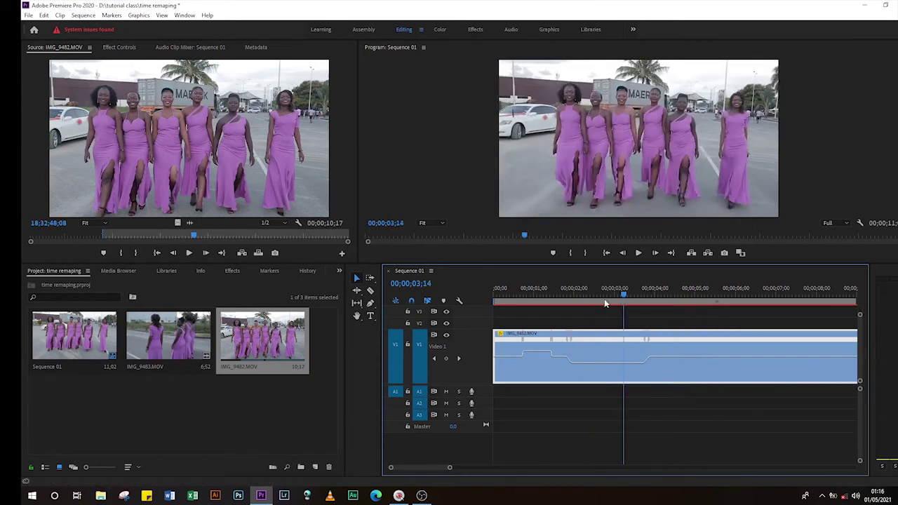
pyautogui.moveTo(706, 296); pyautogui.dragTo(557, 298)
pyautogui.press('space')
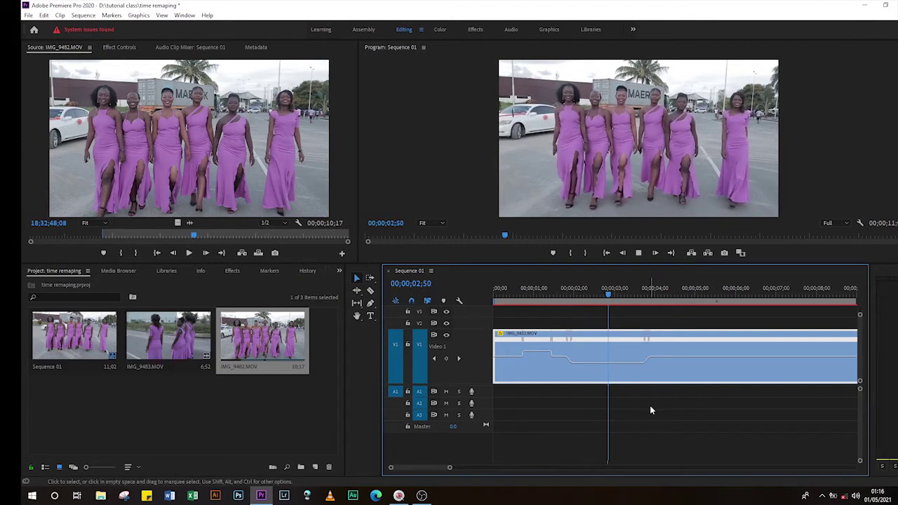
pyautogui.moveTo(673, 295); pyautogui.dragTo(482, 302)
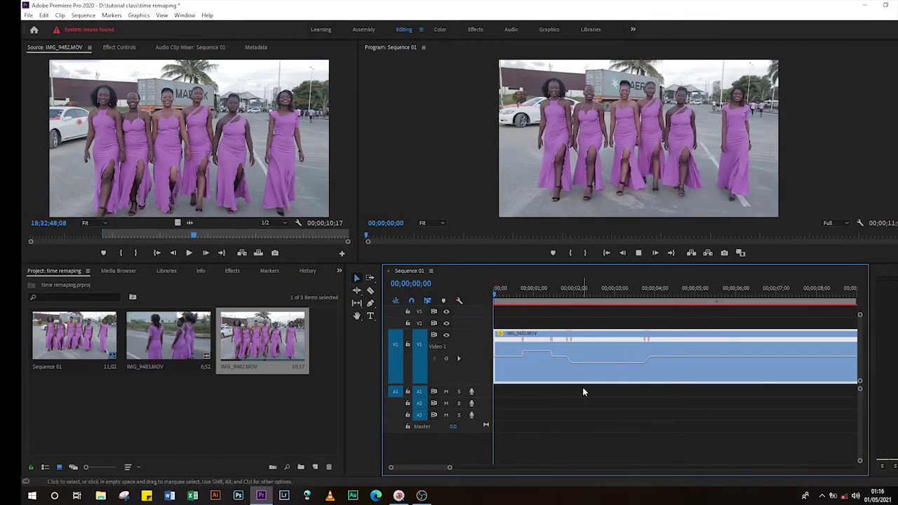
pyautogui.press('space')
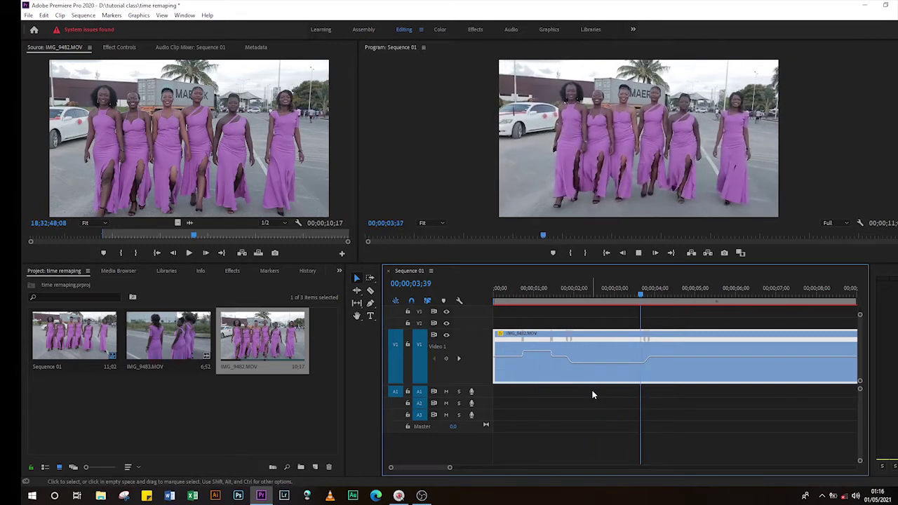
pyautogui.press('space')
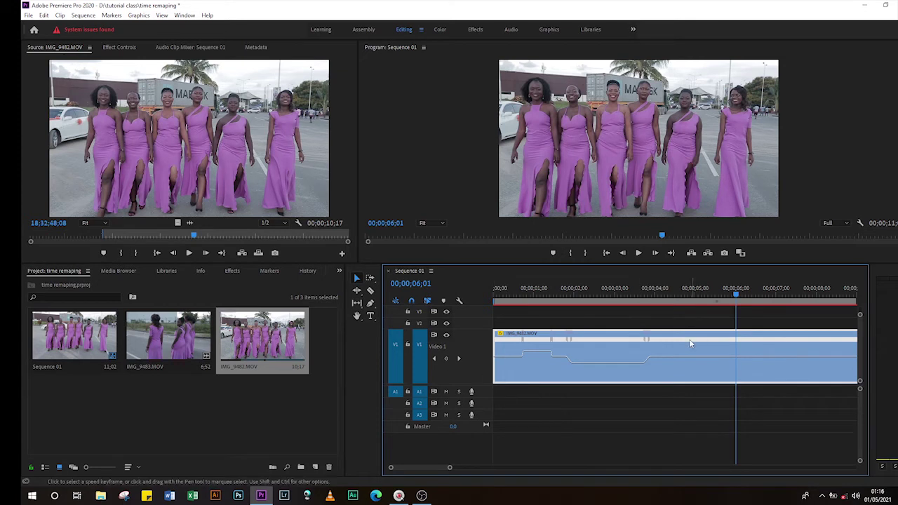
# - Replay the slow-motion section and park the playhead at 00;00;04;38
pyautogui.moveTo(656, 340)
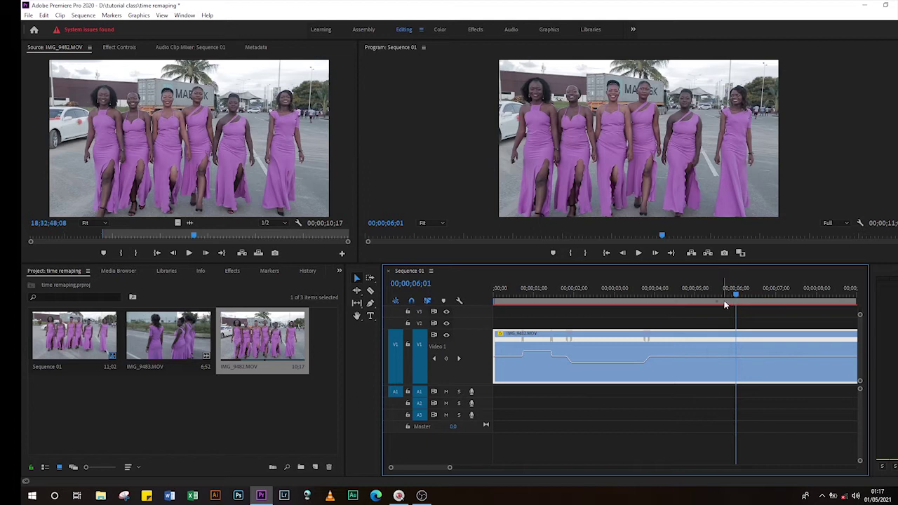
pyautogui.moveTo(738, 298); pyautogui.dragTo(639, 298)
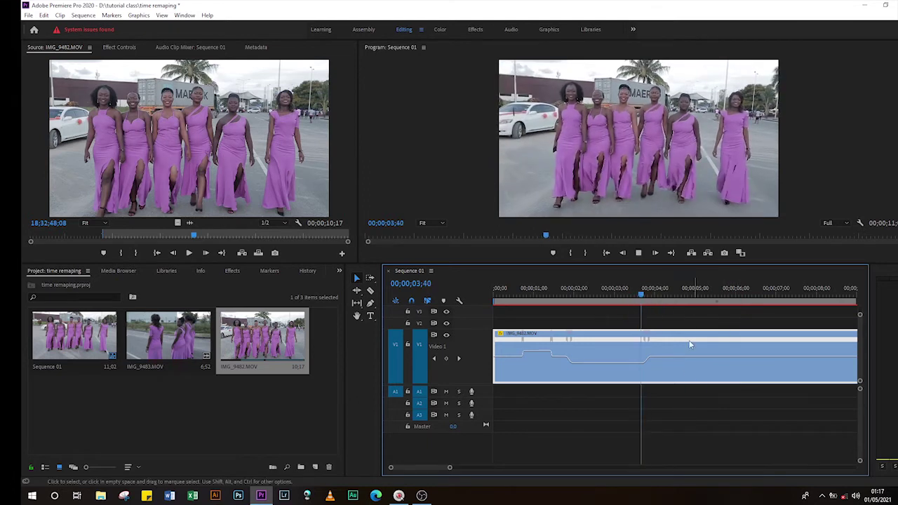
pyautogui.press('space')
pyautogui.press('space')
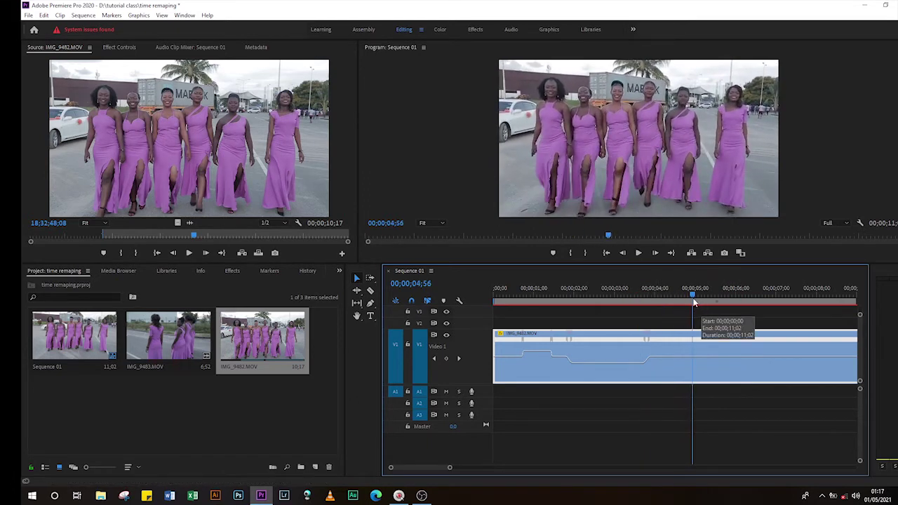
pyautogui.moveTo(692, 297); pyautogui.dragTo(681, 306)
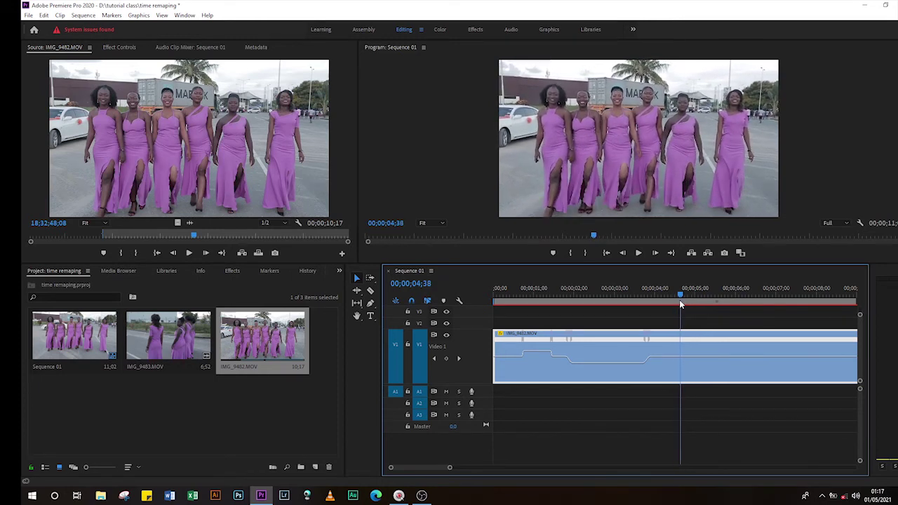
pyautogui.click(680, 299)
# - Razor-cut the IMG_9482.MOV clip at 00;00;04;38 and play from the cut
pyautogui.click(370, 291)
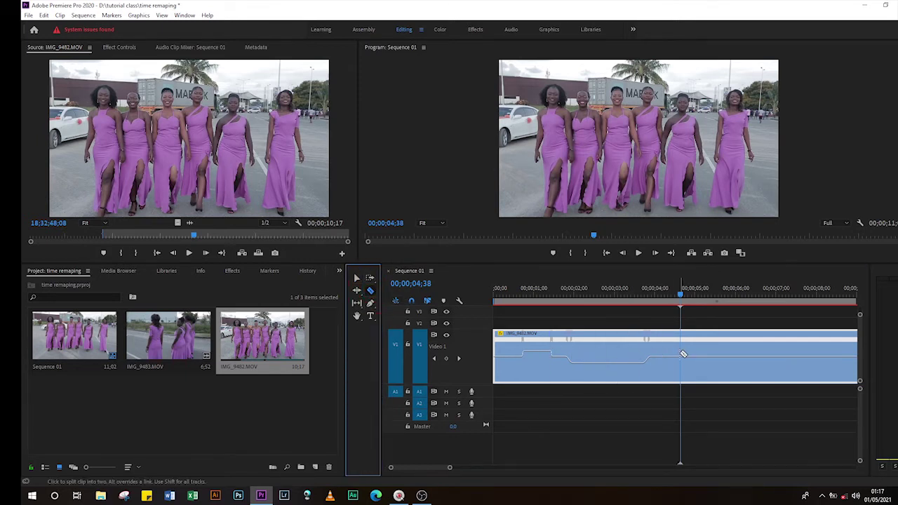
pyautogui.click(685, 353)
pyautogui.click(357, 278)
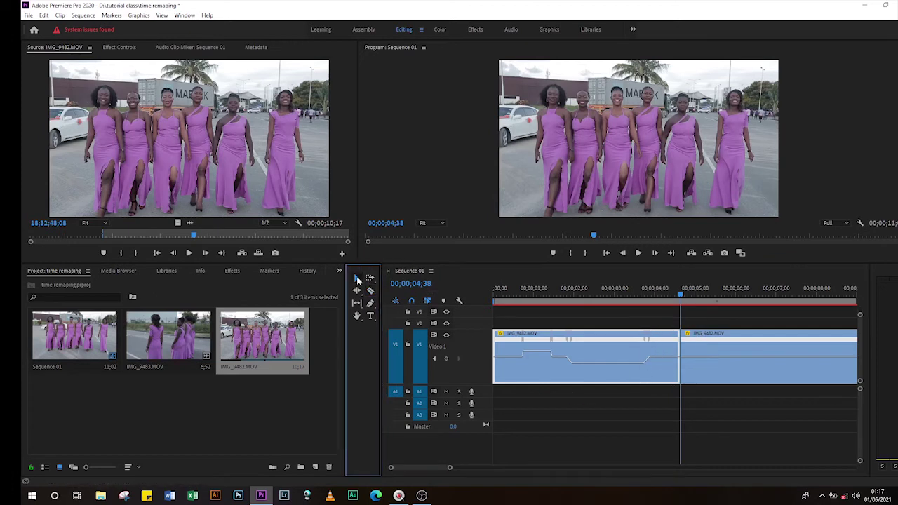
pyautogui.press('space')
pyautogui.press('space')
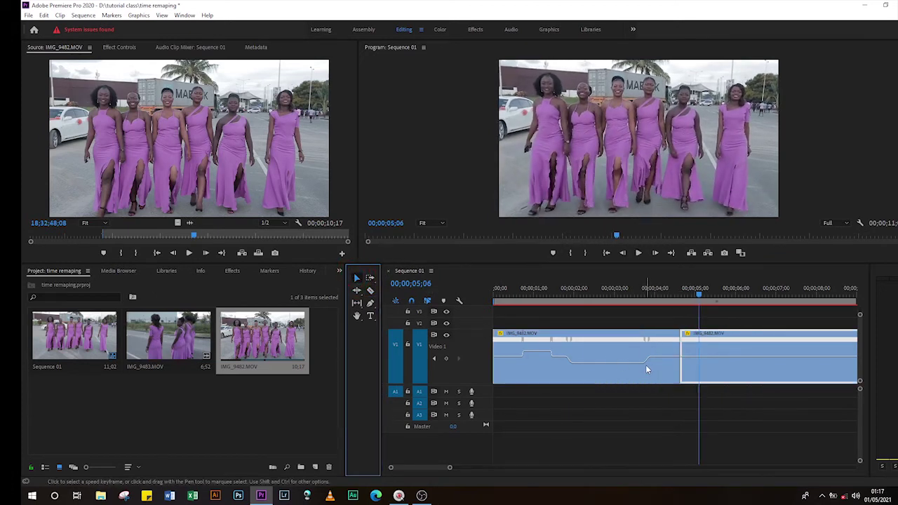
# - Make a second razor cut near 00;00;05;00 and select the short piece between the cuts
pyautogui.moveTo(701, 293); pyautogui.dragTo(686, 303)
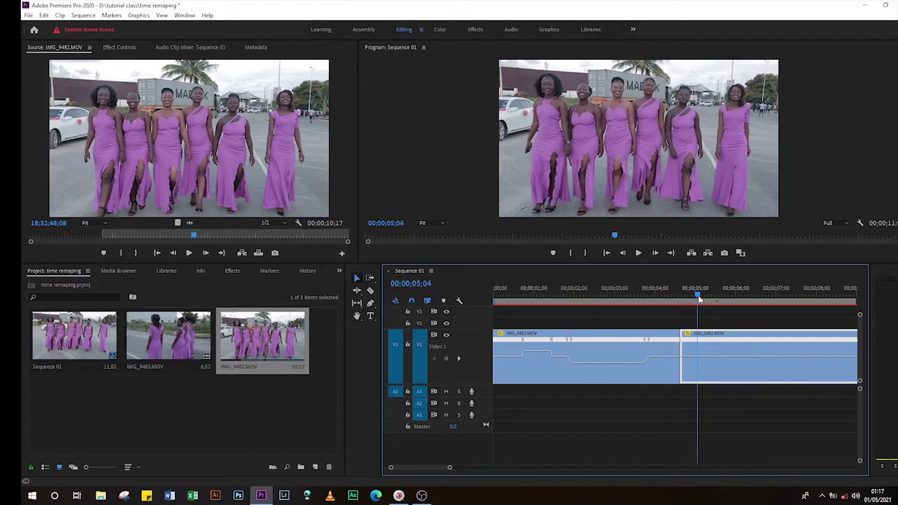
pyautogui.moveTo(687, 304); pyautogui.dragTo(696, 298)
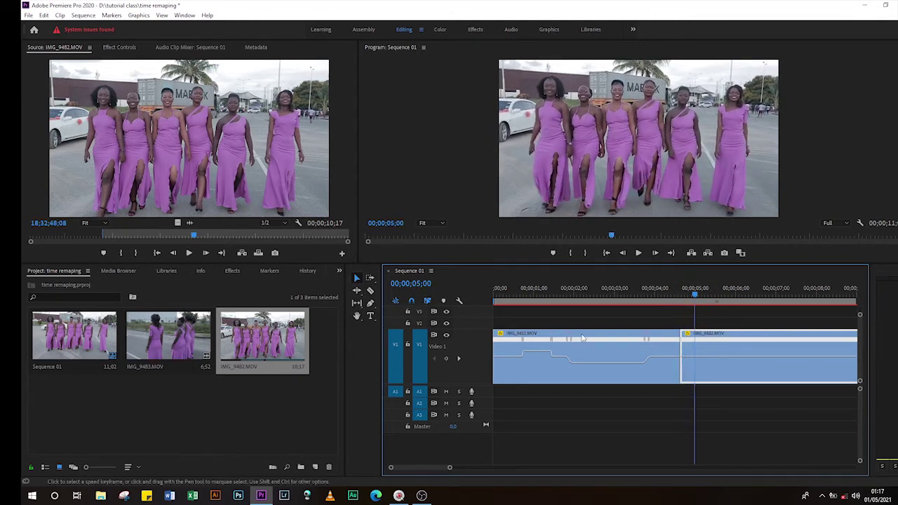
pyautogui.click(371, 290)
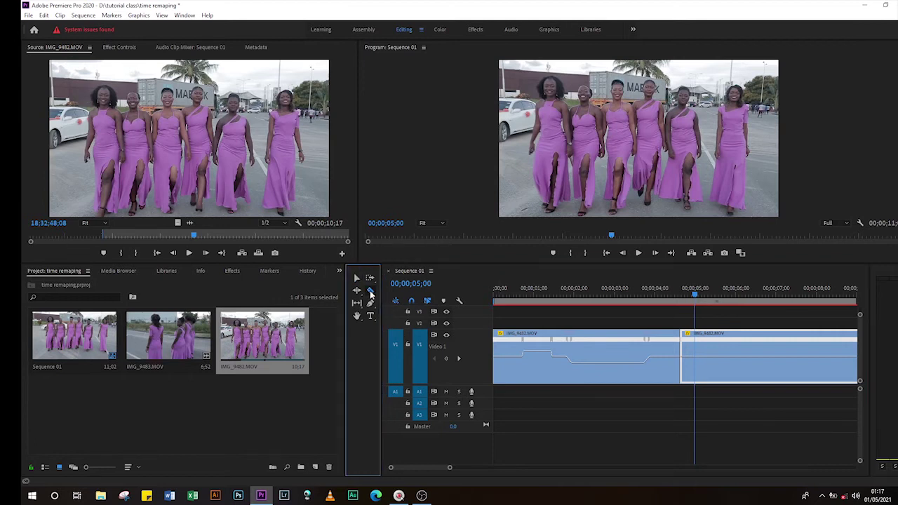
pyautogui.click(698, 352)
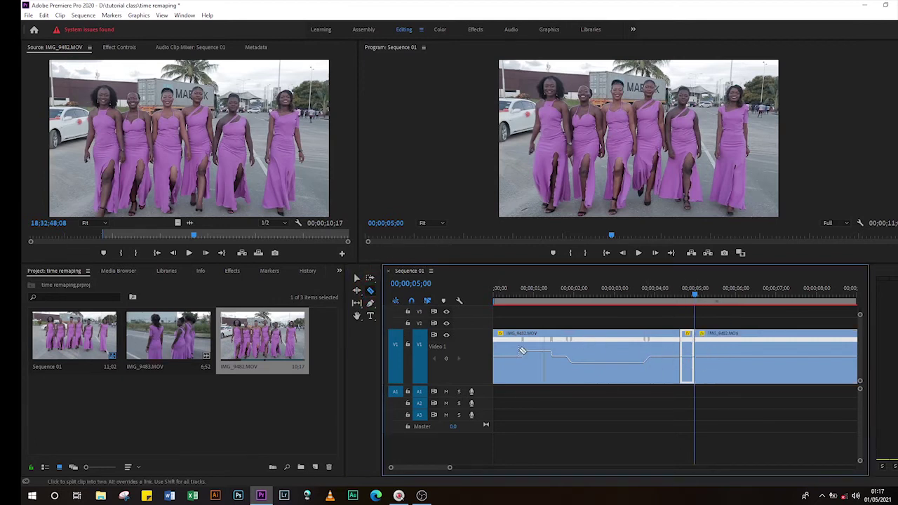
pyautogui.click(356, 279)
pyautogui.click(727, 350)
pyautogui.click(688, 344)
pyautogui.moveTo(697, 303); pyautogui.dragTo(681, 302)
# - Open a gap after the short piece, Alt-drag a copy into it, and ripple-delete the leftover gap
pyautogui.press('space')
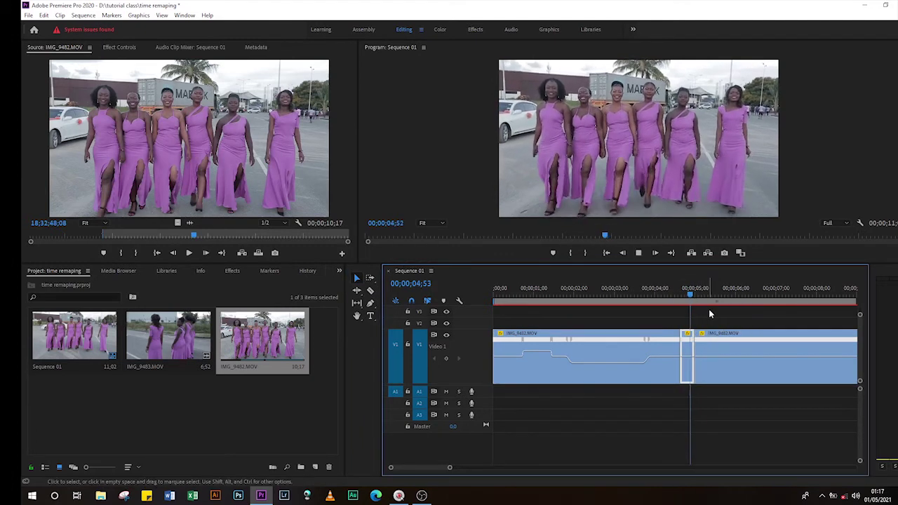
pyautogui.press('space')
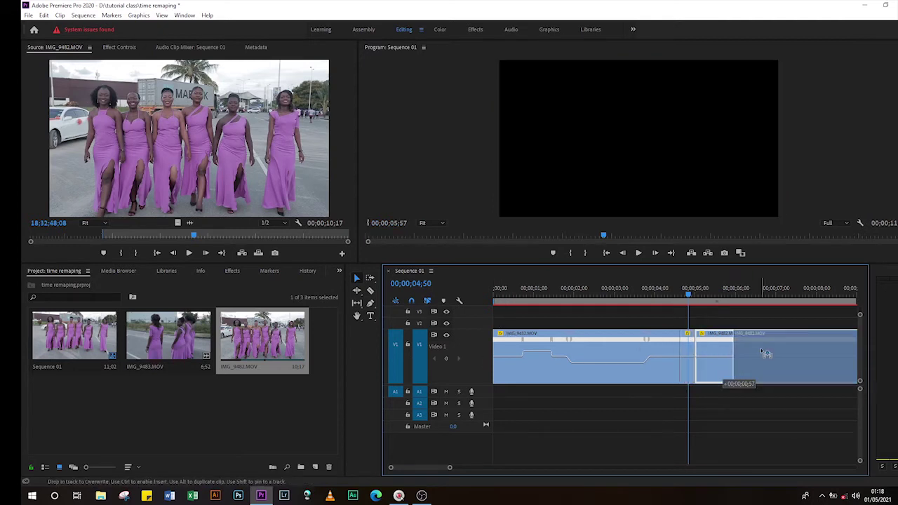
pyautogui.moveTo(724, 354); pyautogui.dragTo(765, 348)
pyautogui.moveTo(687, 353); pyautogui.dragTo(710, 354)
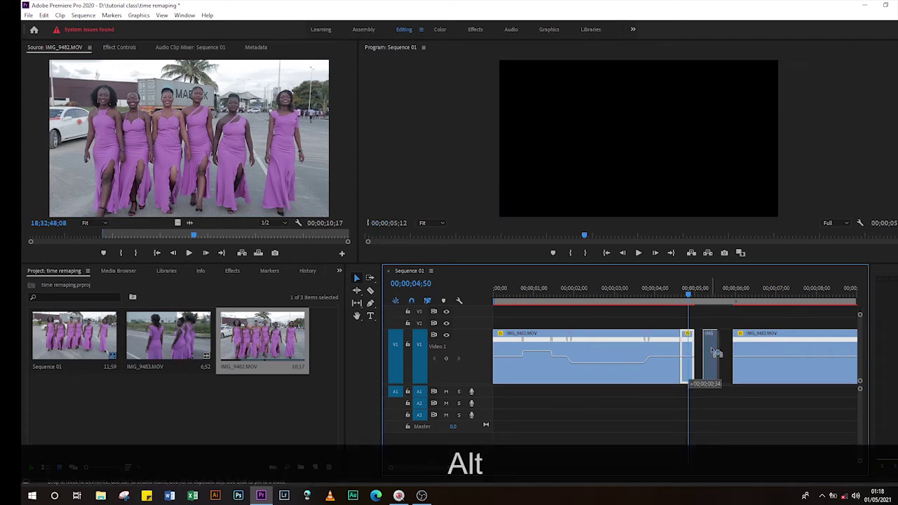
pyautogui.moveTo(711, 354); pyautogui.dragTo(715, 354)
pyautogui.rightClick(699, 354)
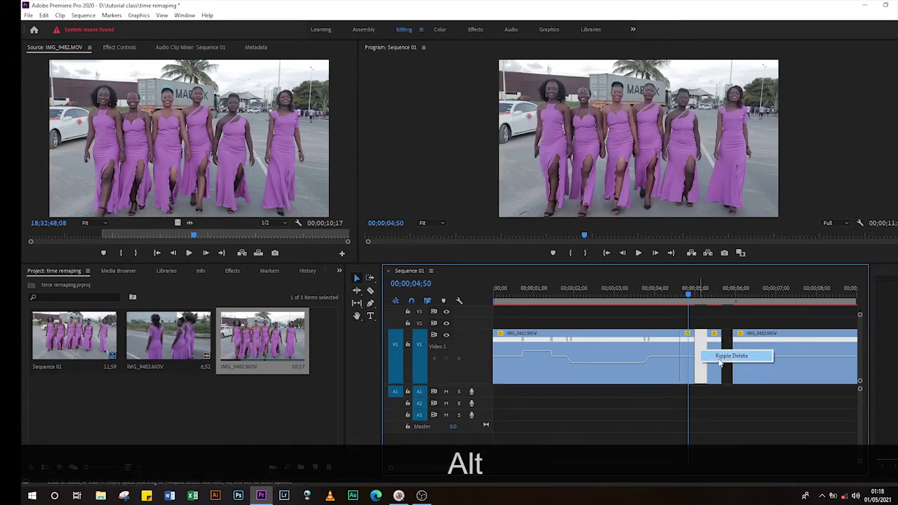
pyautogui.click(720, 354)
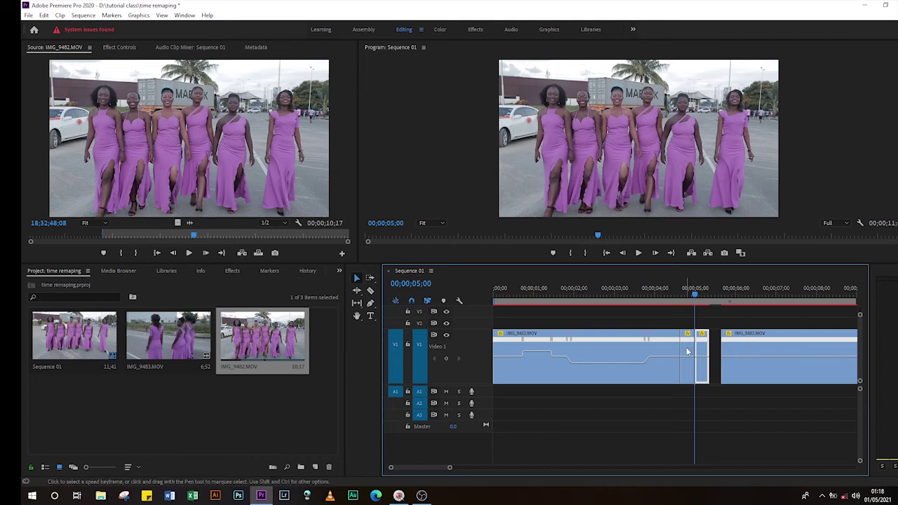
pyautogui.click(688, 351)
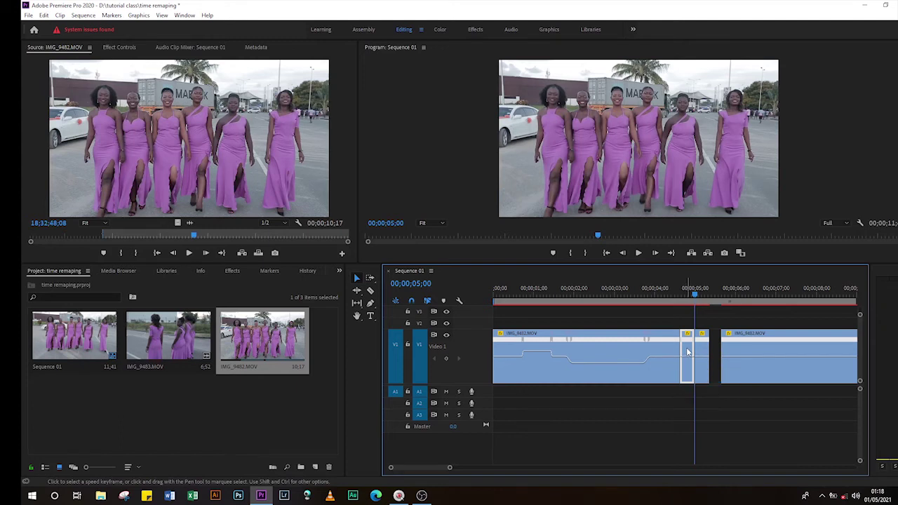
# - Turn on Reverse Speed for the first short piece in Speed/Duration, keeping 100% speed
pyautogui.rightClick(686, 348)
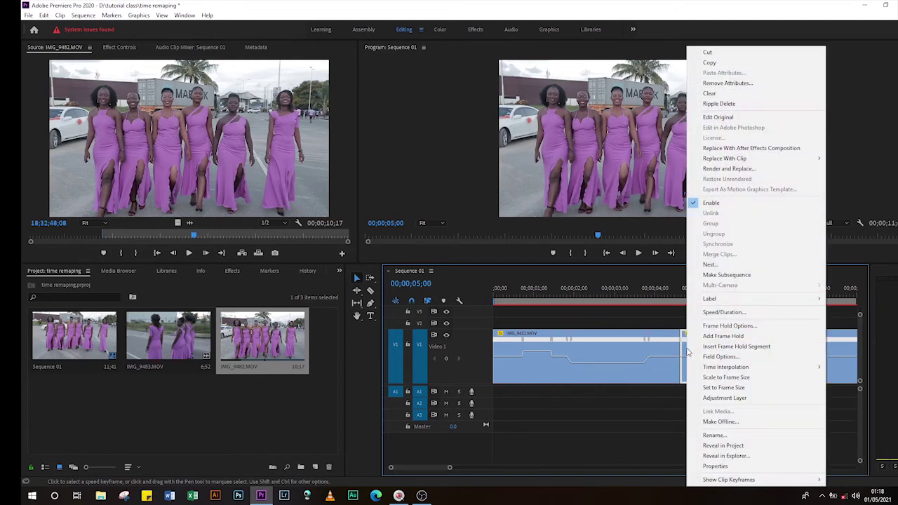
pyautogui.click(727, 314)
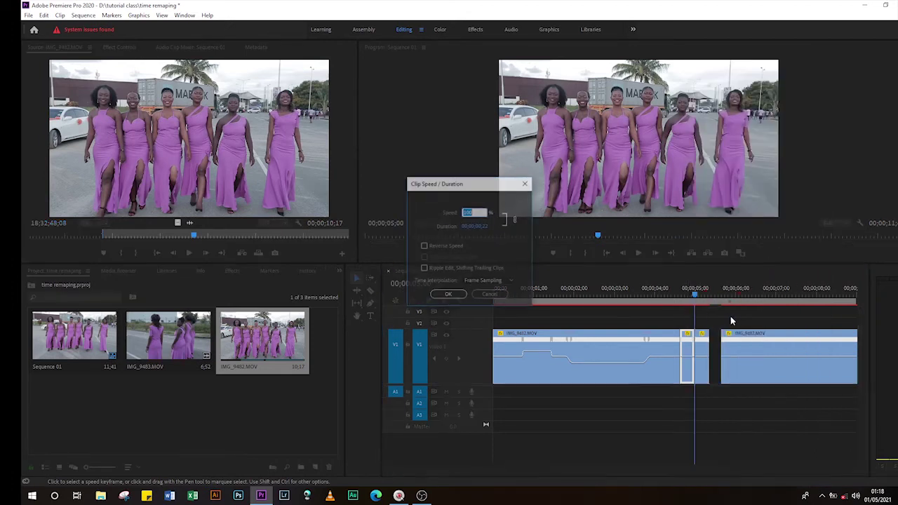
pyautogui.click(423, 246)
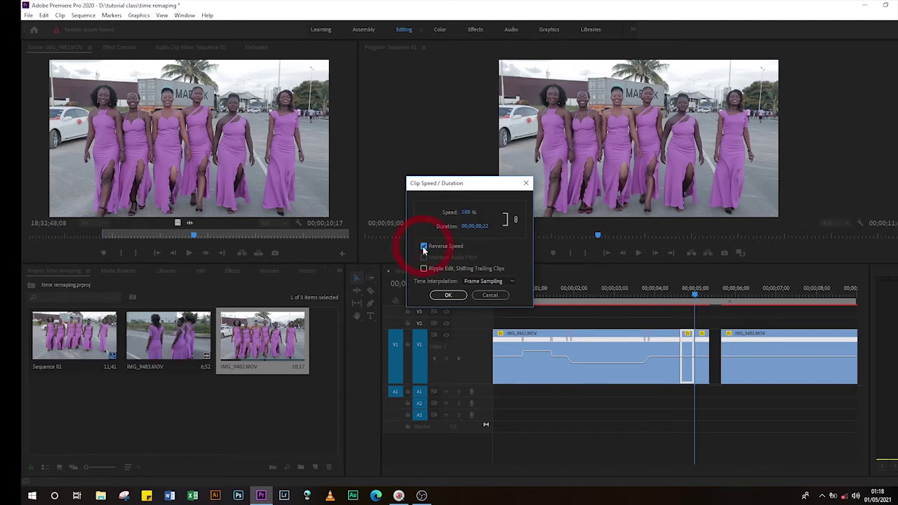
pyautogui.click(443, 296)
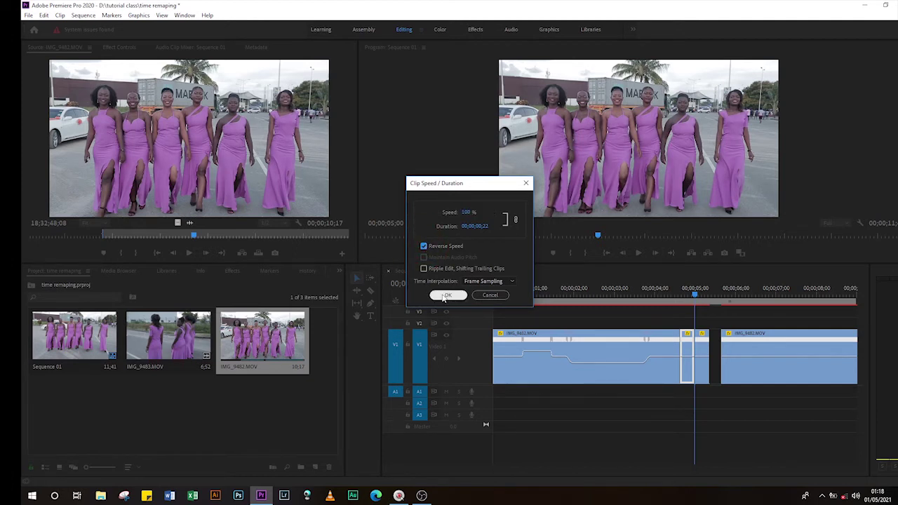
pyautogui.click(443, 296)
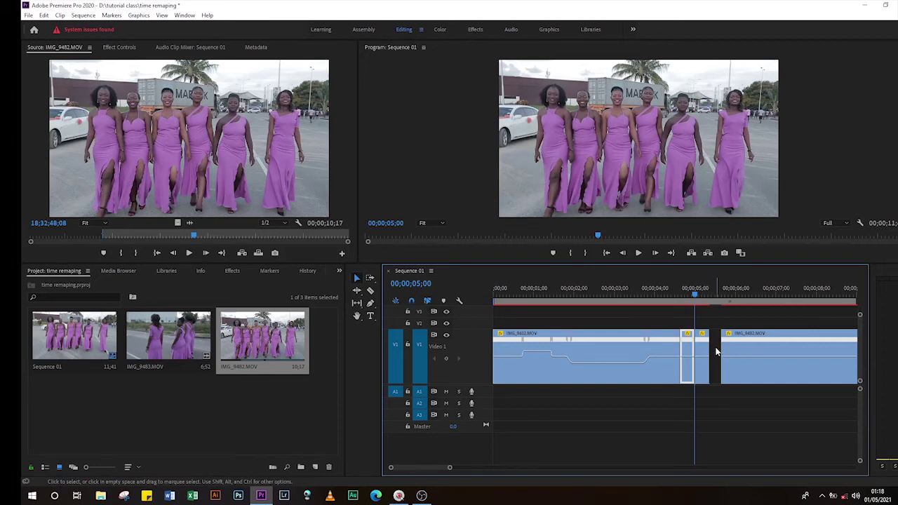
# - Ripple-delete the gap after the reversed pieces, shortening the sequence to 11;24
pyautogui.click(715, 348)
pyautogui.moveTo(717, 351); pyautogui.dragTo(740, 358)
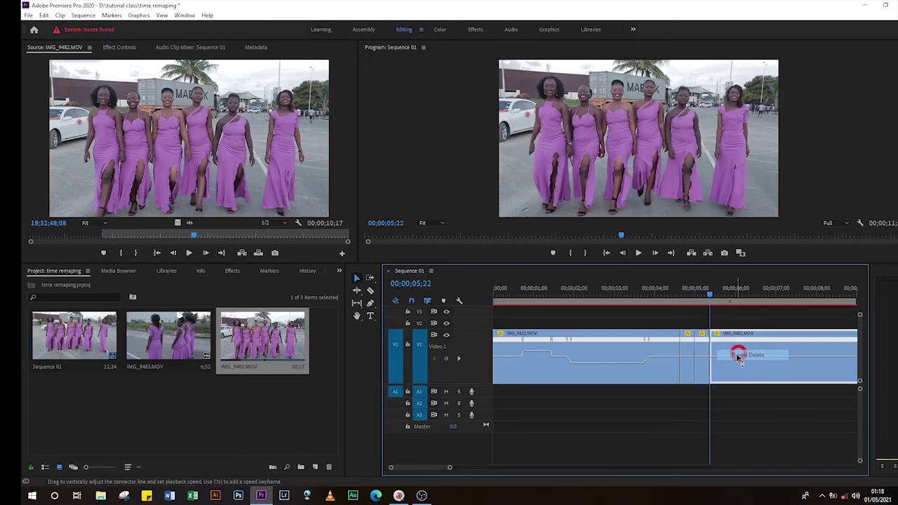
pyautogui.click(684, 301)
# - Play back the reversed section a few times, then return the playhead to the sequence start
pyautogui.moveTo(678, 303); pyautogui.dragTo(621, 304)
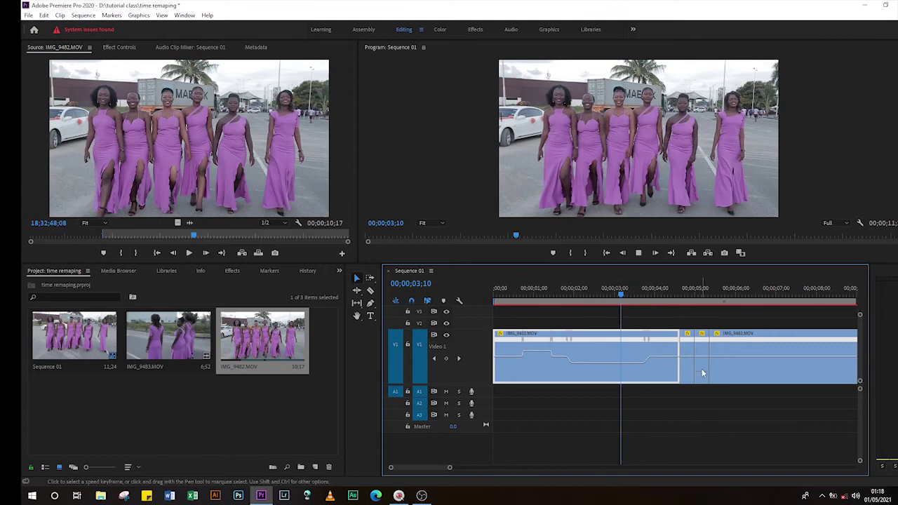
pyautogui.press('space')
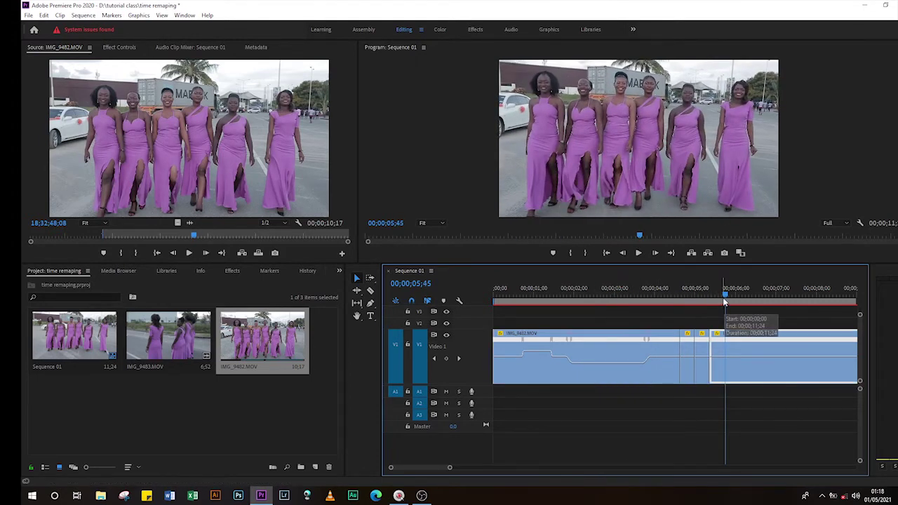
pyautogui.moveTo(723, 302); pyautogui.dragTo(668, 302)
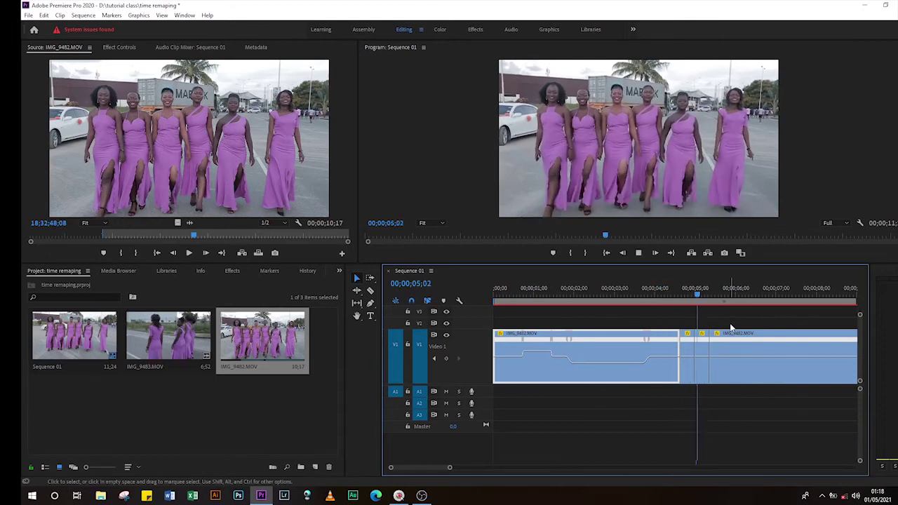
pyautogui.press('space')
pyautogui.click(691, 301)
pyautogui.moveTo(691, 303); pyautogui.dragTo(661, 305)
pyautogui.press('space')
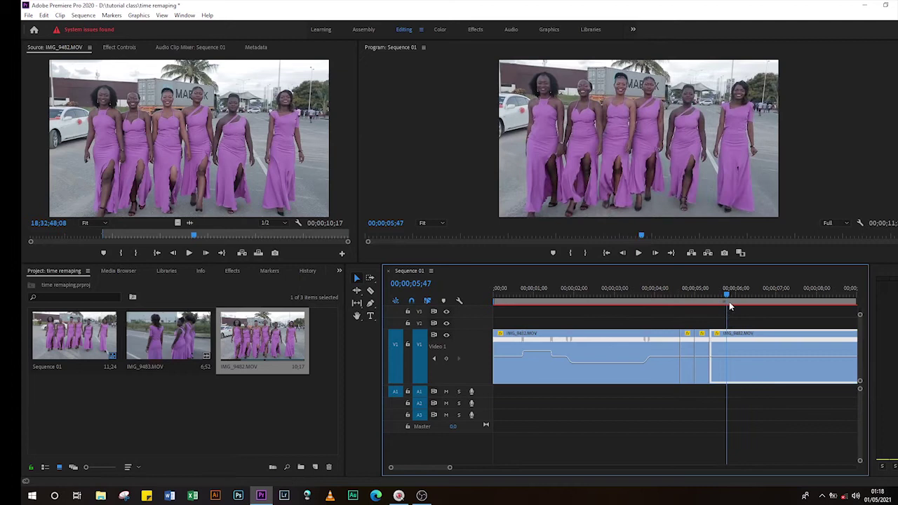
pyautogui.click(673, 305)
pyautogui.press('space')
pyautogui.press('Home')
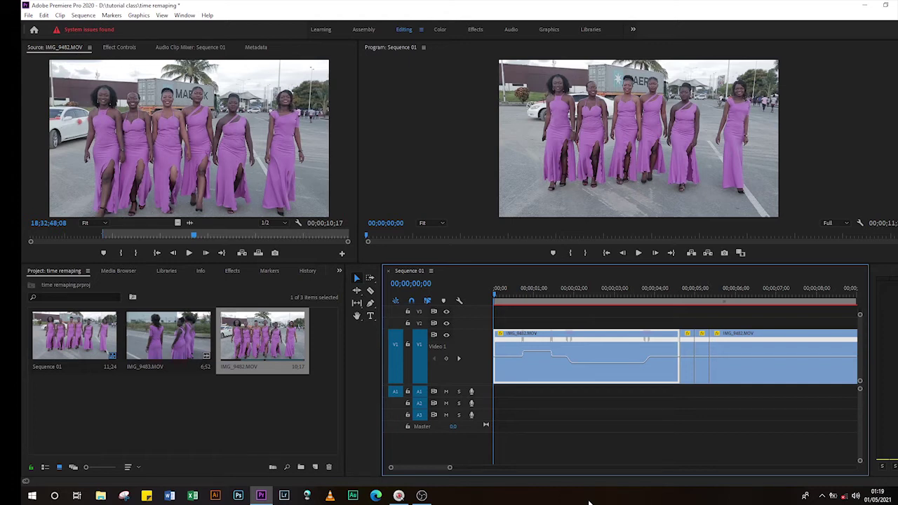
pyautogui.press('space')
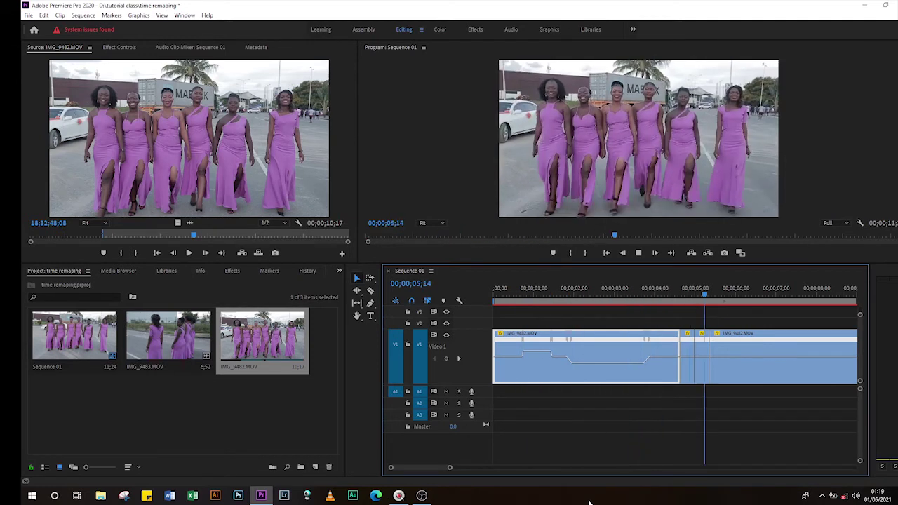
pyautogui.press('space')
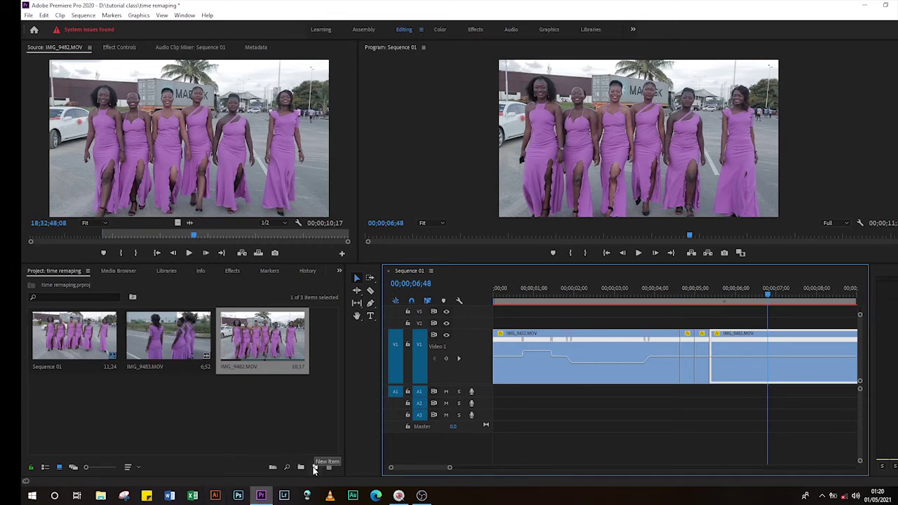
# - Create a new Adjustment Layer from the Project panel with default settings
pyautogui.click(315, 467)
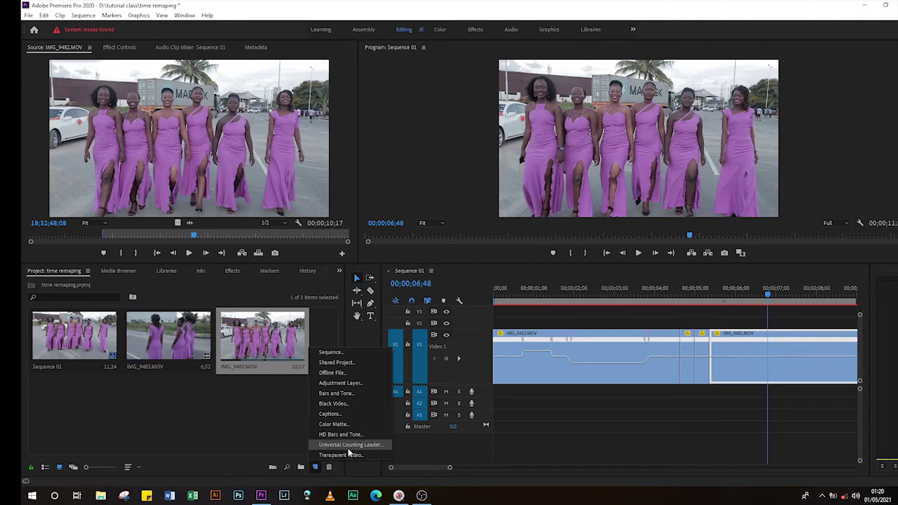
pyautogui.click(343, 383)
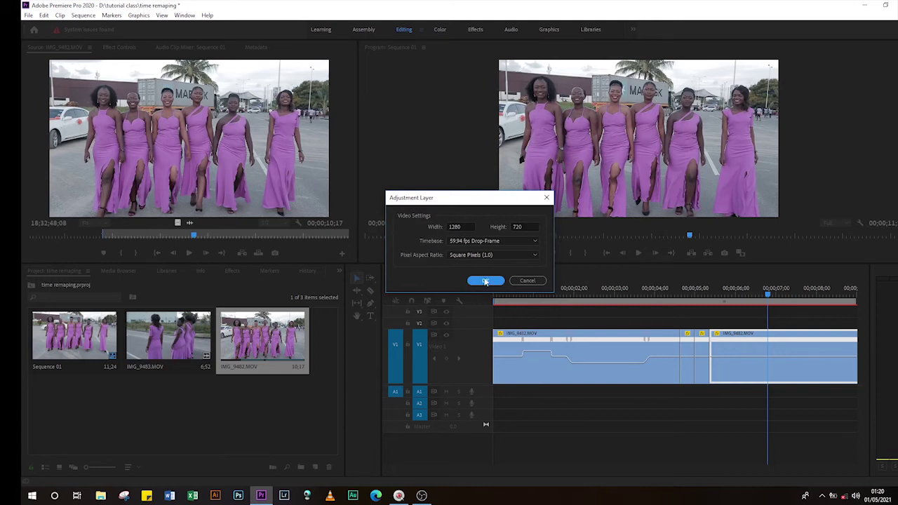
pyautogui.click(481, 280)
# - Place the Adjustment Layer on V2 and stretch it to the clip's end, parking the playhead at 1;50
pyautogui.moveTo(285, 345); pyautogui.dragTo(493, 322)
pyautogui.press('-')
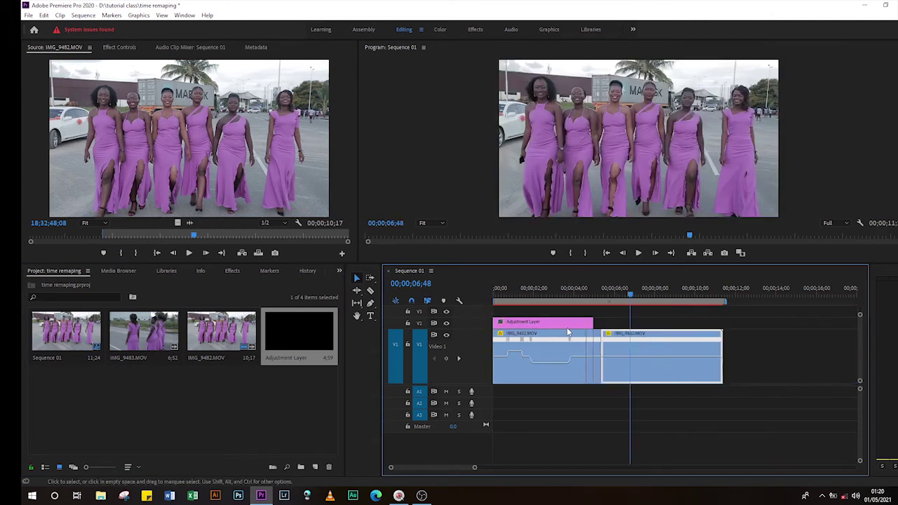
pyautogui.press('-')
pyautogui.moveTo(542, 321); pyautogui.dragTo(607, 321)
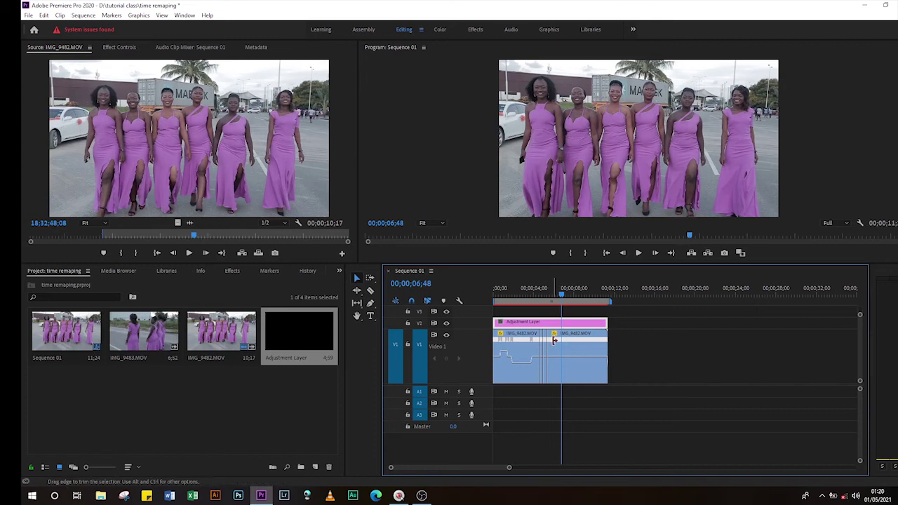
pyautogui.press('=')
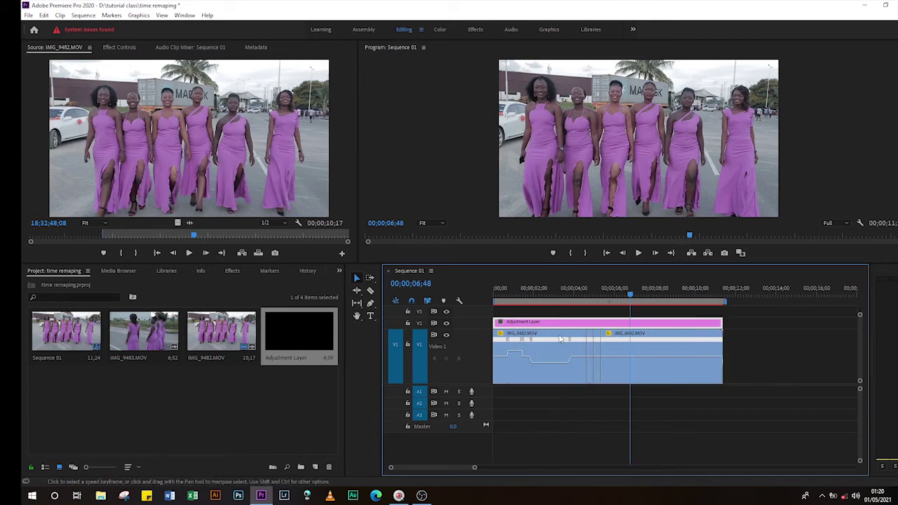
pyautogui.press('=')
pyautogui.moveTo(650, 294); pyautogui.dragTo(478, 306)
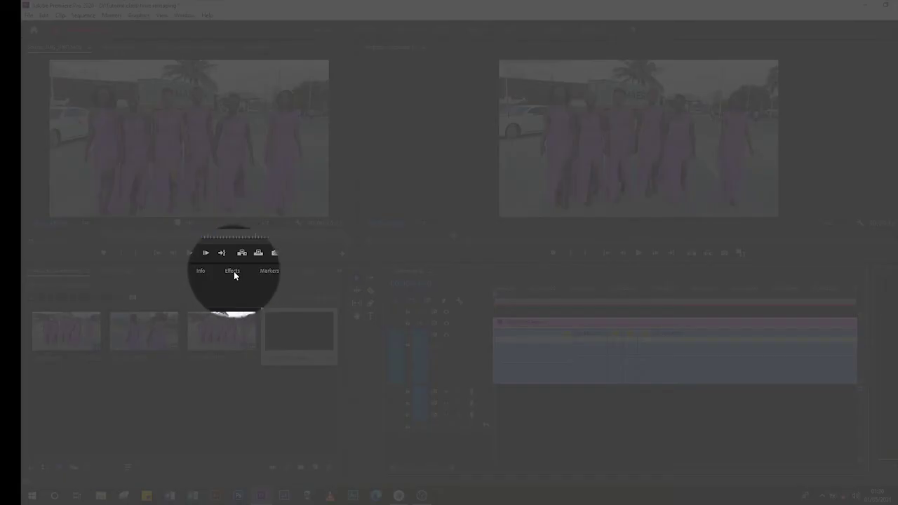
pyautogui.click(233, 271)
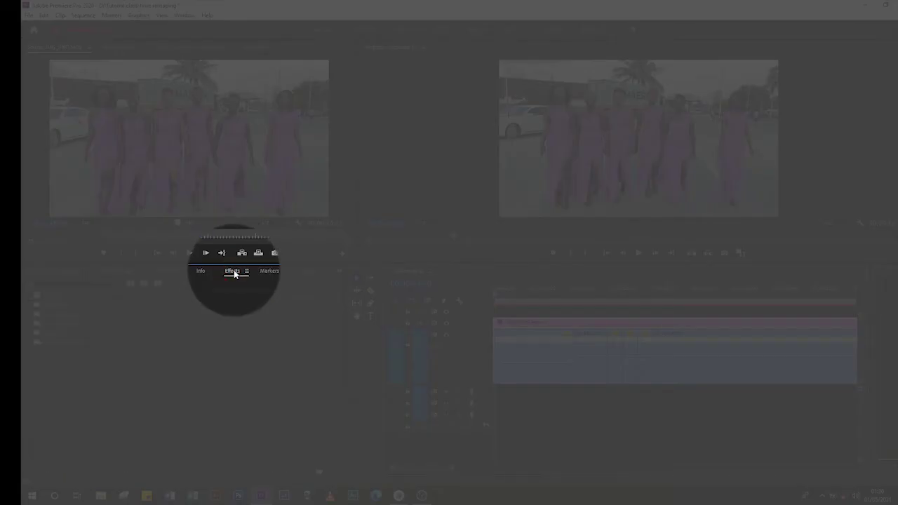
# - Search the effects for 'crop' and drop the Transform > Crop effect onto the V2 Adjustment Layer
pyautogui.click(80, 283)
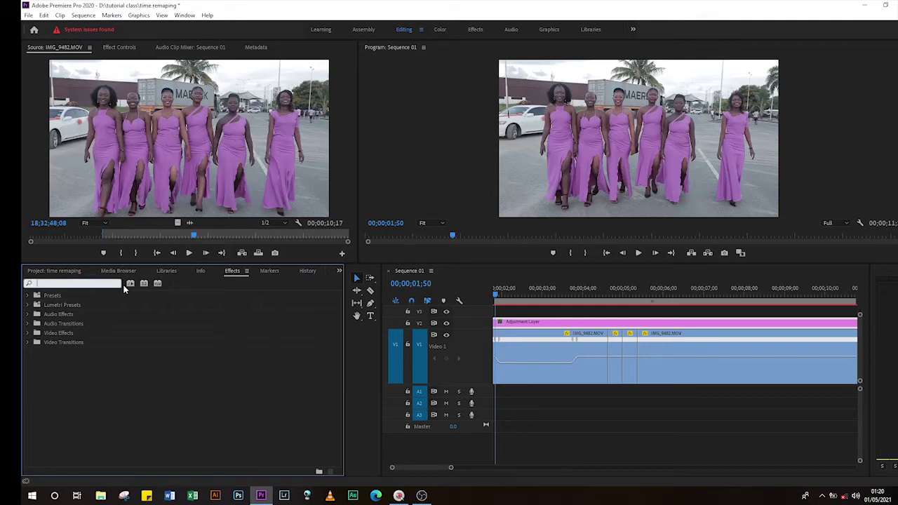
pyautogui.write('crop')
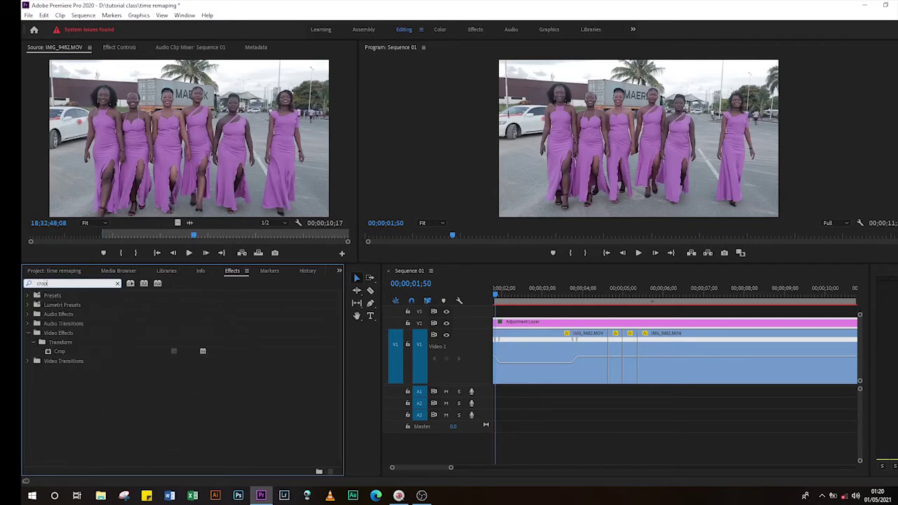
pyautogui.moveTo(63, 352); pyautogui.dragTo(494, 324)
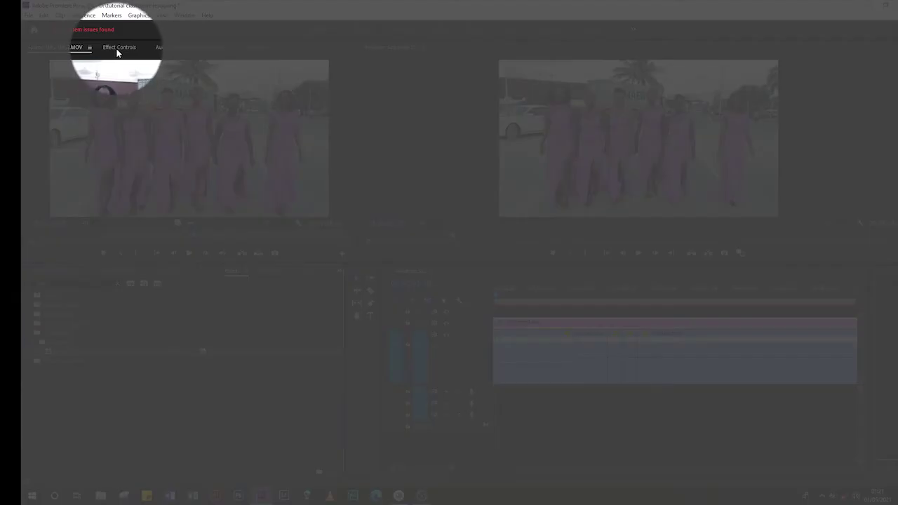
# - In Effect Controls, keyframe Crop Top and Bottom at 50% at 00;00;01;50
pyautogui.click(117, 48)
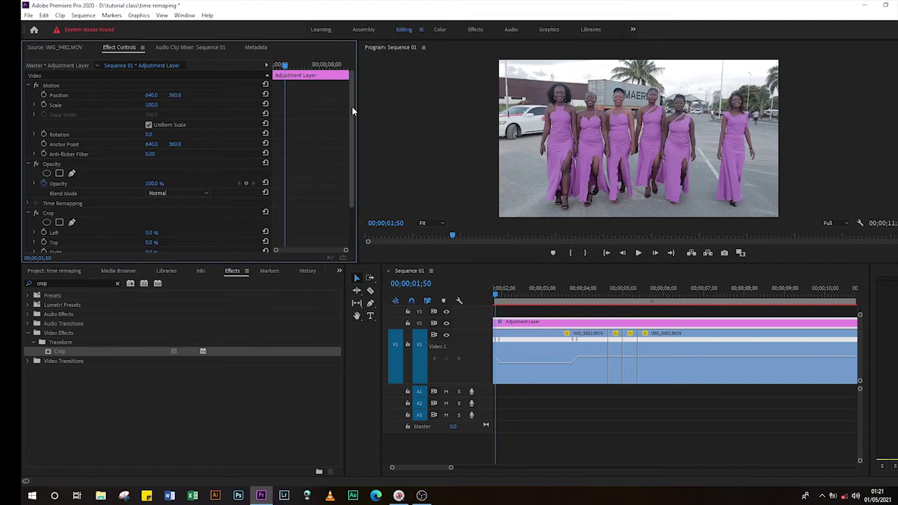
pyautogui.moveTo(353, 110); pyautogui.dragTo(349, 159)
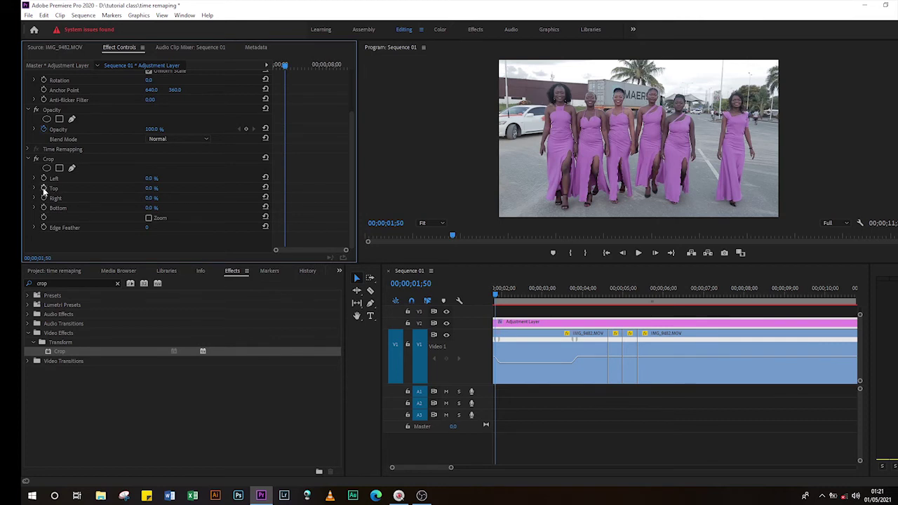
pyautogui.click(44, 188)
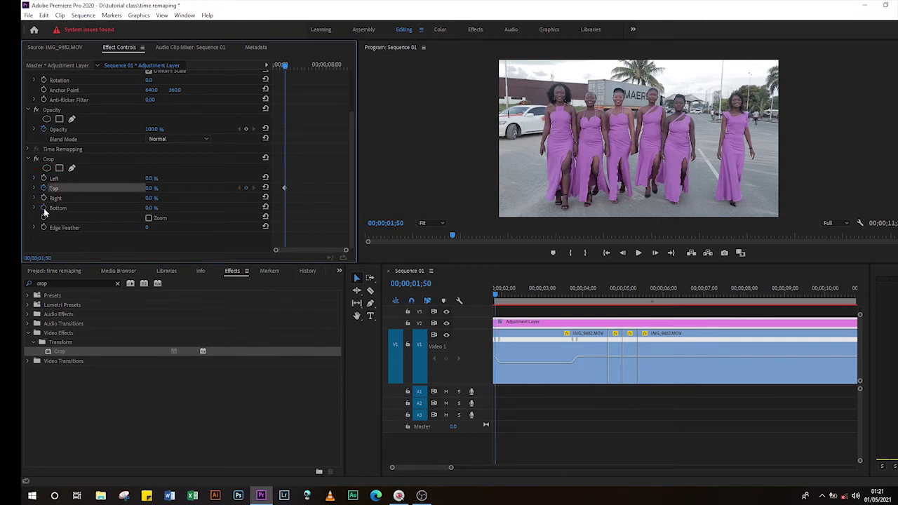
pyautogui.click(44, 208)
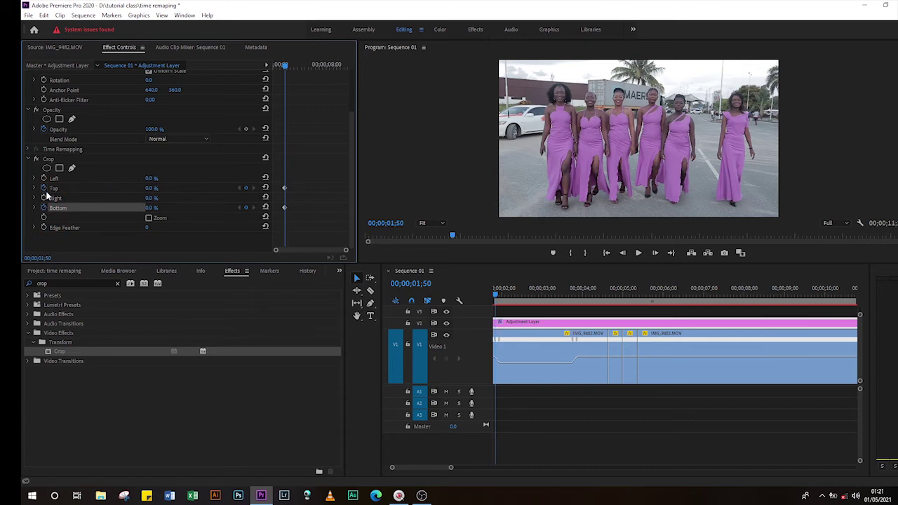
pyautogui.click(151, 188)
pyautogui.write('50')
pyautogui.press('Return')
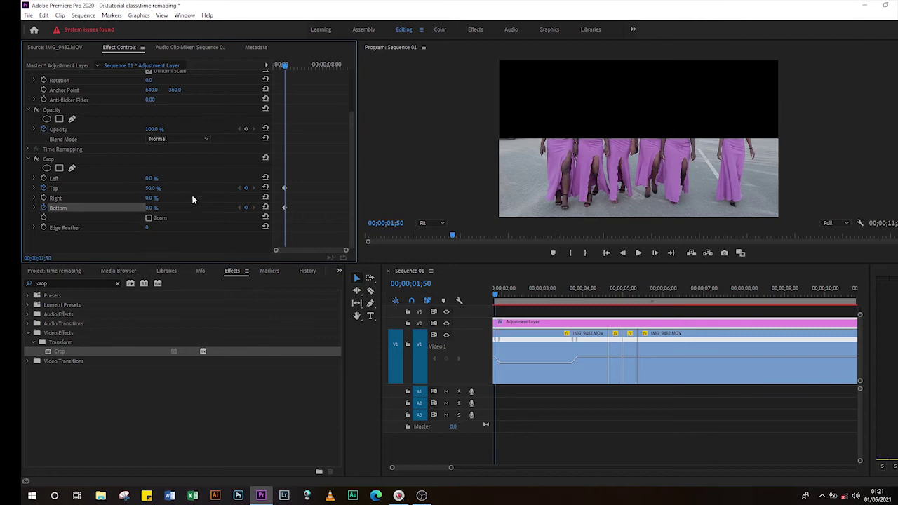
pyautogui.click(151, 208)
pyautogui.write('50')
pyautogui.press('Return')
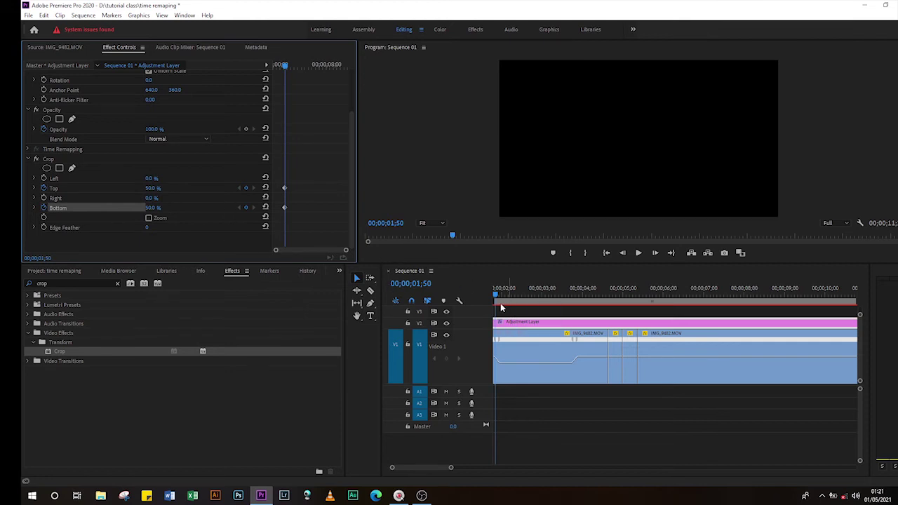
# - Move the 50% Top and Bottom crop keyframes to the sequence start, then park the playhead at 0;42
pyautogui.click(492, 296)
pyautogui.moveTo(494, 297); pyautogui.dragTo(481, 298)
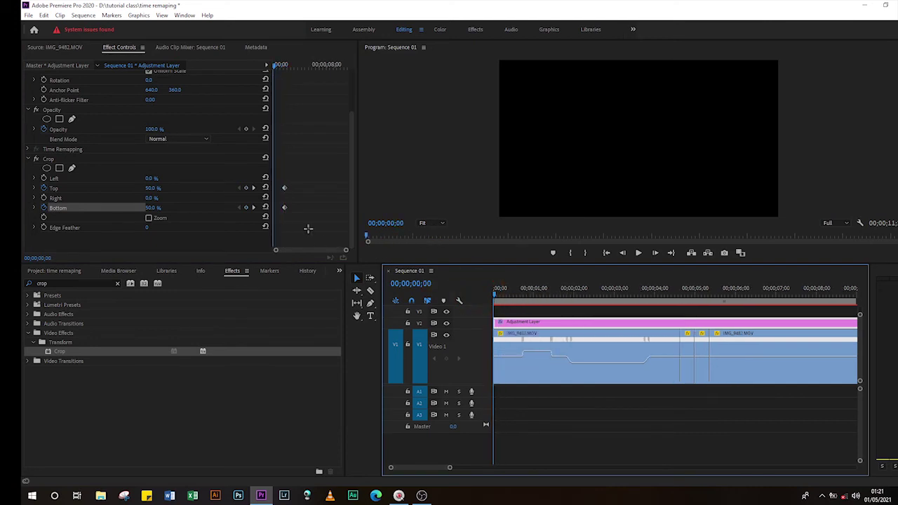
pyautogui.moveTo(331, 237); pyautogui.dragTo(280, 184)
pyautogui.click(272, 189)
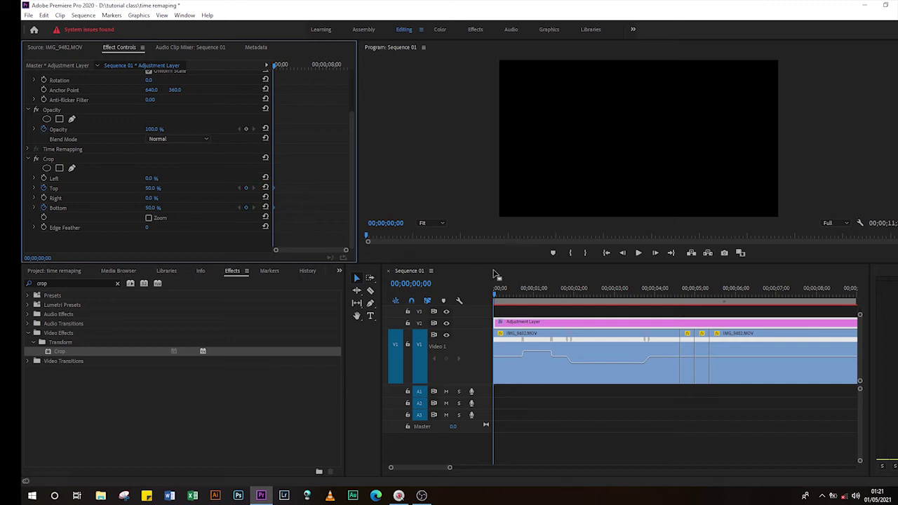
pyautogui.moveTo(496, 297); pyautogui.dragTo(507, 297)
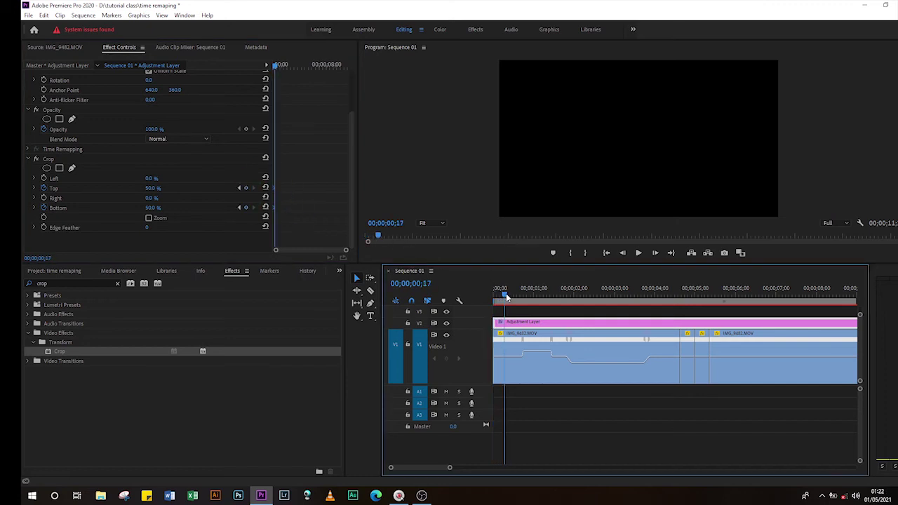
pyautogui.moveTo(507, 298); pyautogui.dragTo(522, 297)
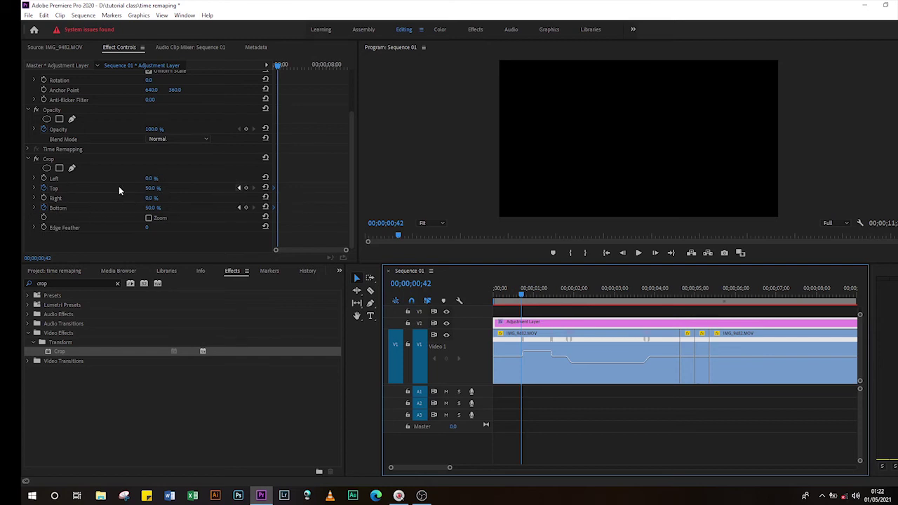
# - Add Crop Top and Bottom keyframes at 0% here, revealing the full frame
pyautogui.click(247, 188)
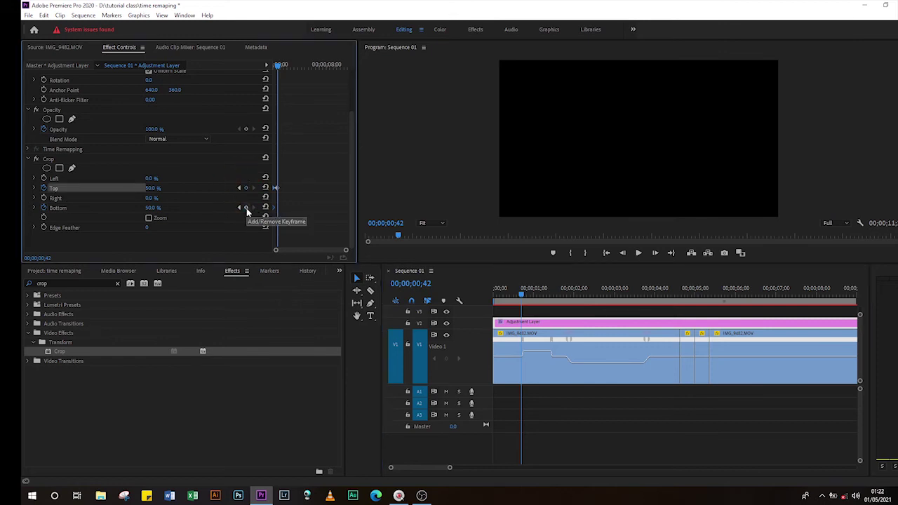
pyautogui.click(247, 207)
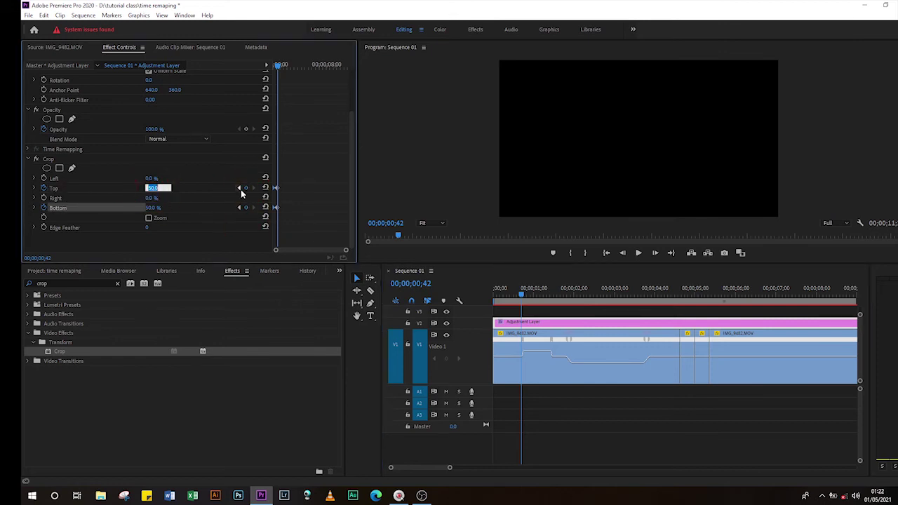
pyautogui.write('0')
pyautogui.press('Return')
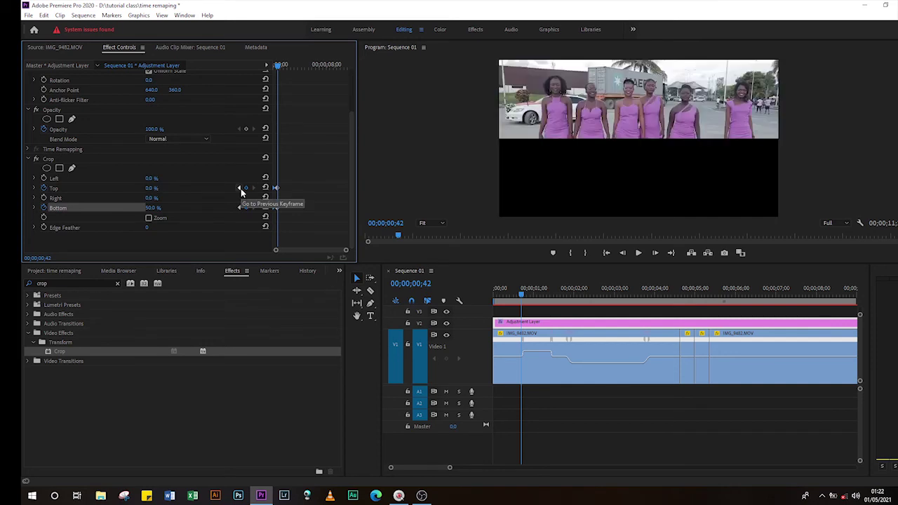
pyautogui.click(150, 208)
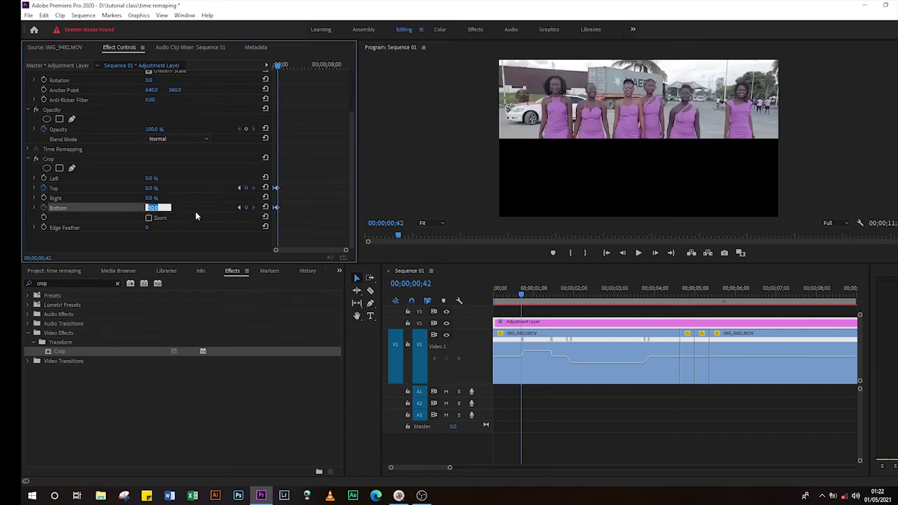
pyautogui.write('0')
pyautogui.press('Return')
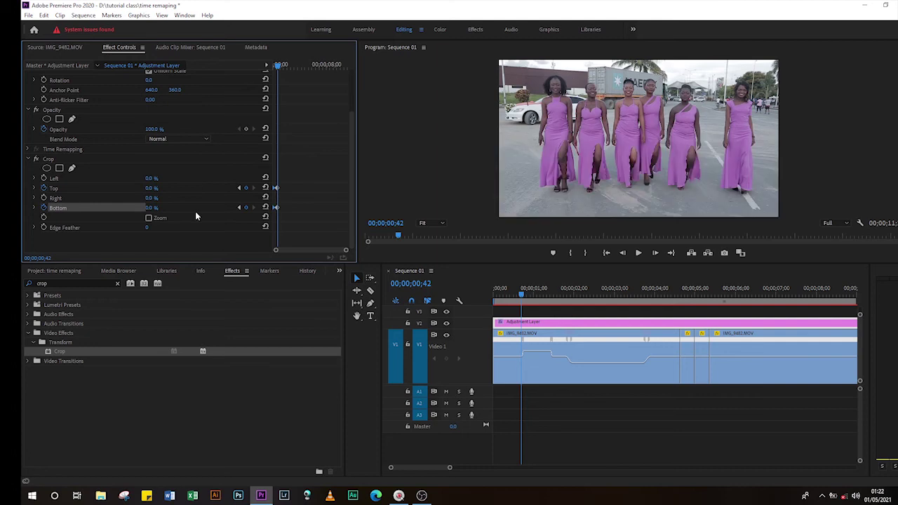
# - Preview the opening from black, then drag the opening Top and Bottom crop keyframes later
pyautogui.click(454, 292)
pyautogui.press('Home')
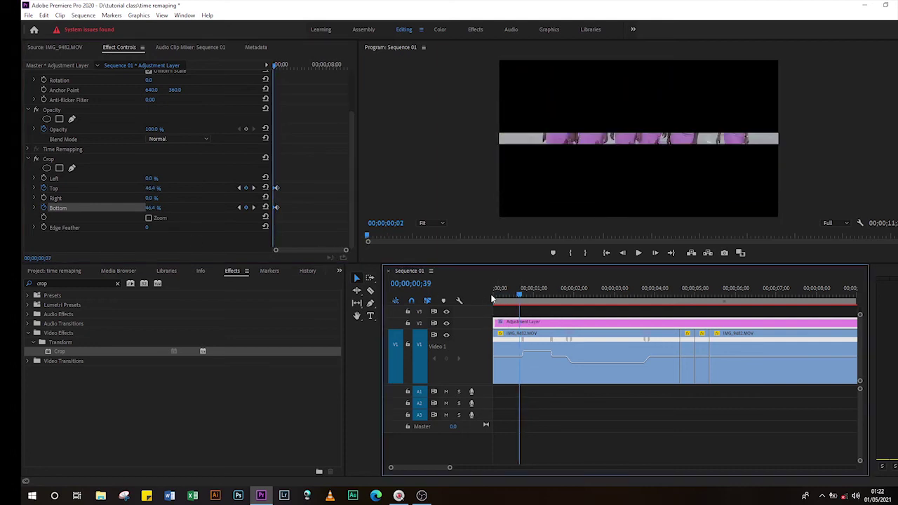
pyautogui.press('space')
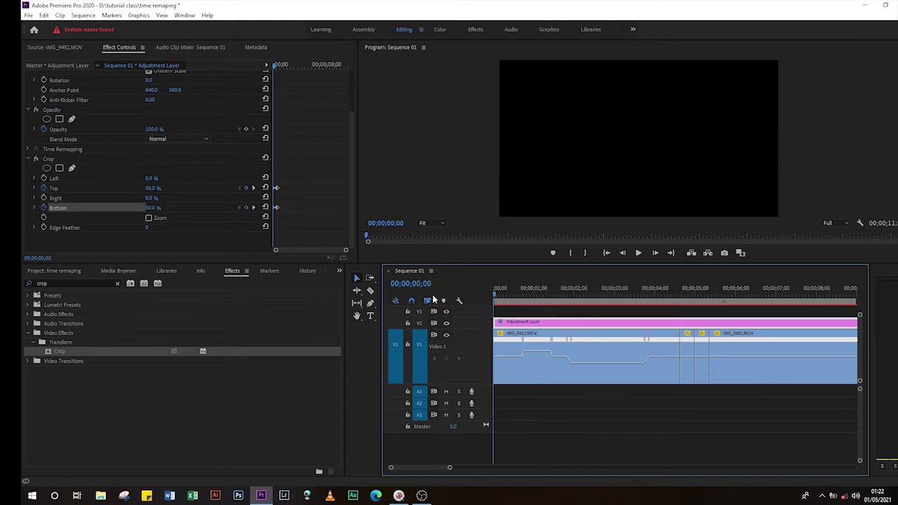
pyautogui.press('space')
pyautogui.press('space')
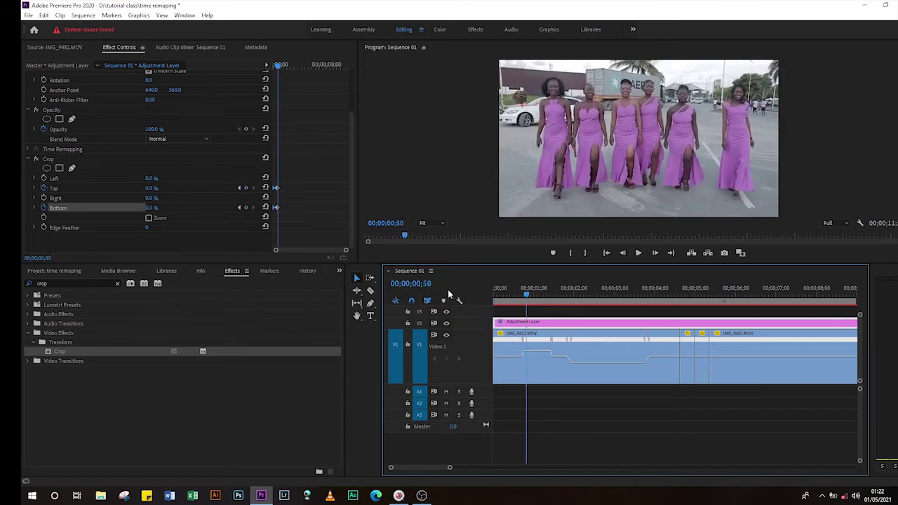
pyautogui.click(286, 217)
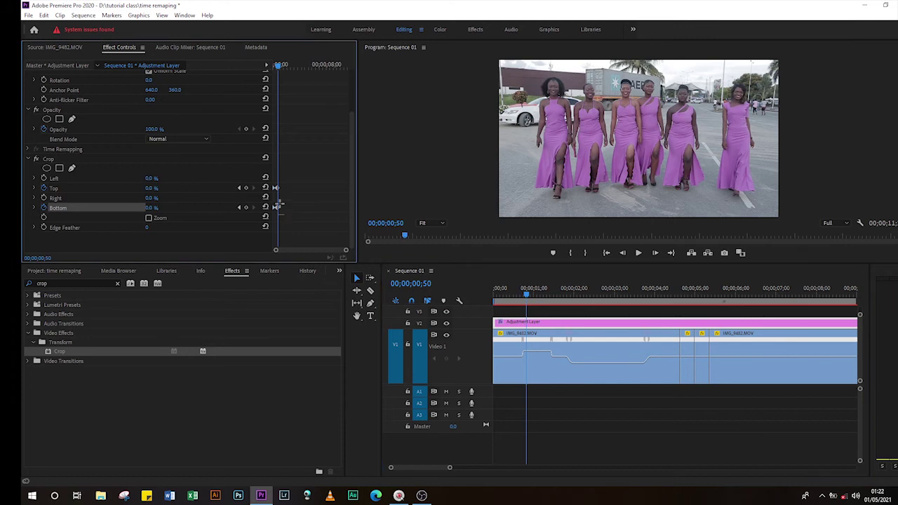
pyautogui.click(278, 186)
pyautogui.moveTo(278, 189); pyautogui.dragTo(296, 189)
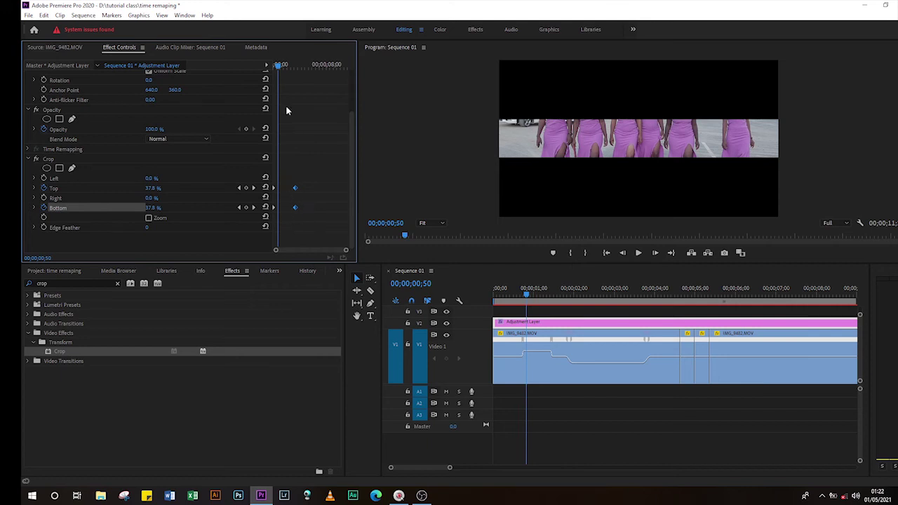
# - Replay the sequence from the start several times to watch the crop open from black
pyautogui.press('Home')
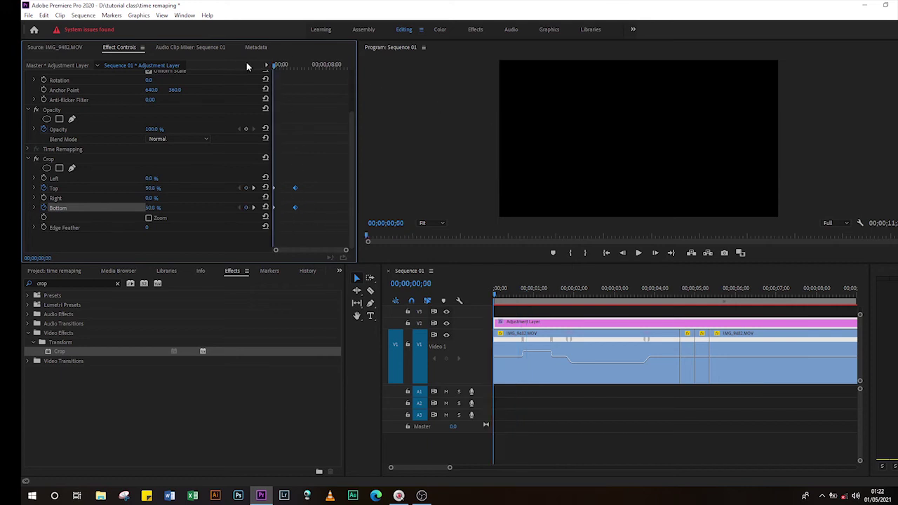
pyautogui.press('space')
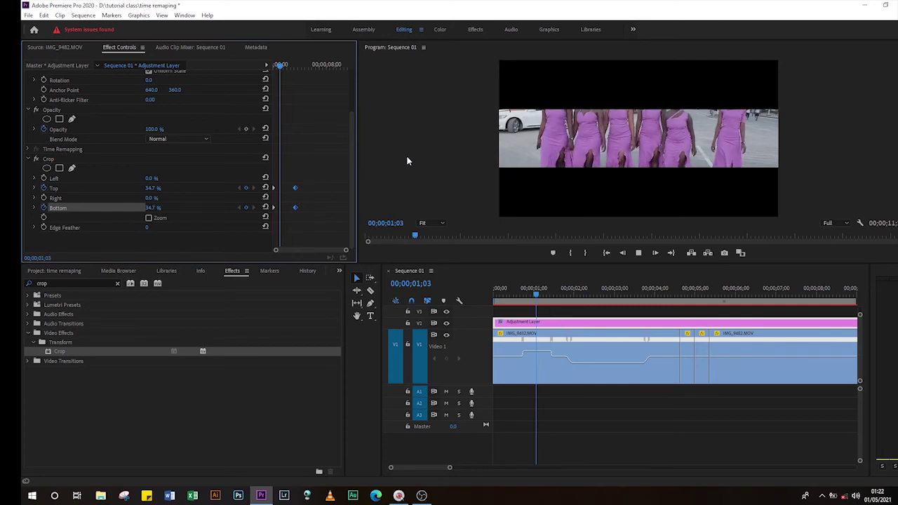
pyautogui.click(637, 253)
pyautogui.click(520, 299)
pyautogui.click(437, 287)
pyautogui.press('space')
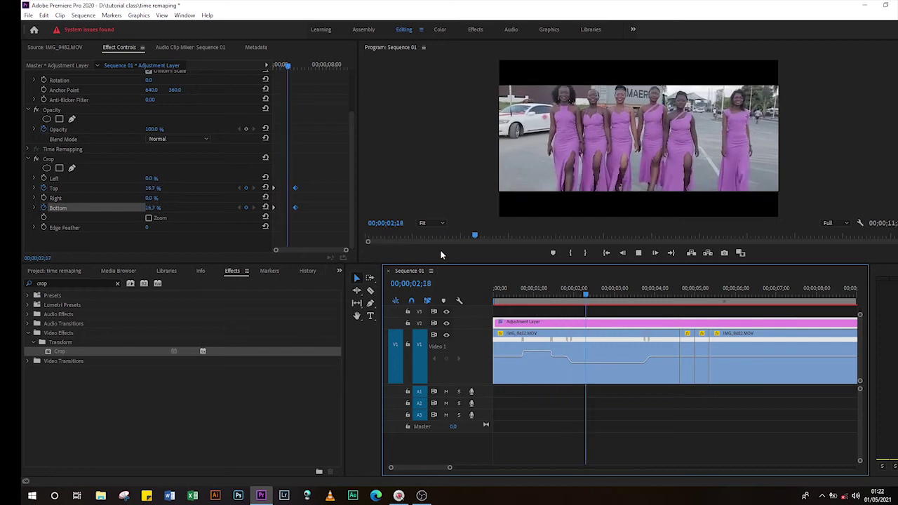
pyautogui.press('space')
pyautogui.press('Home')
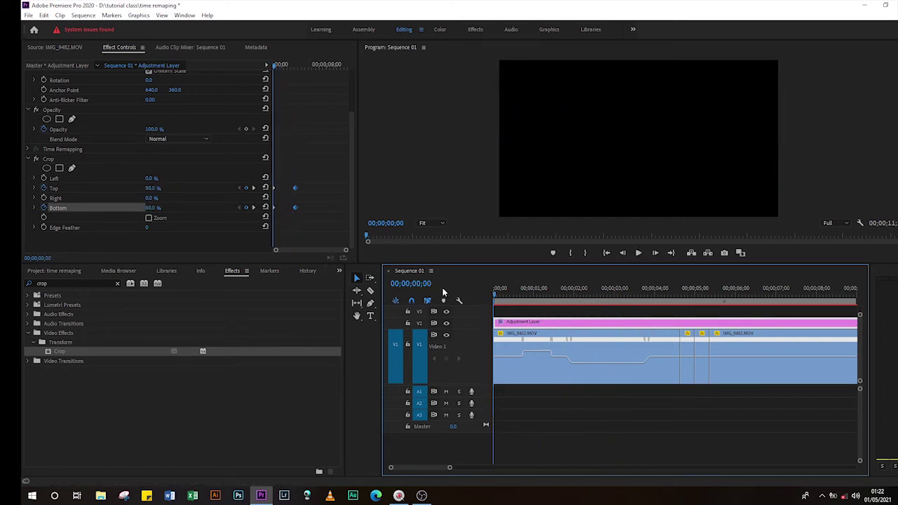
pyautogui.press('space')
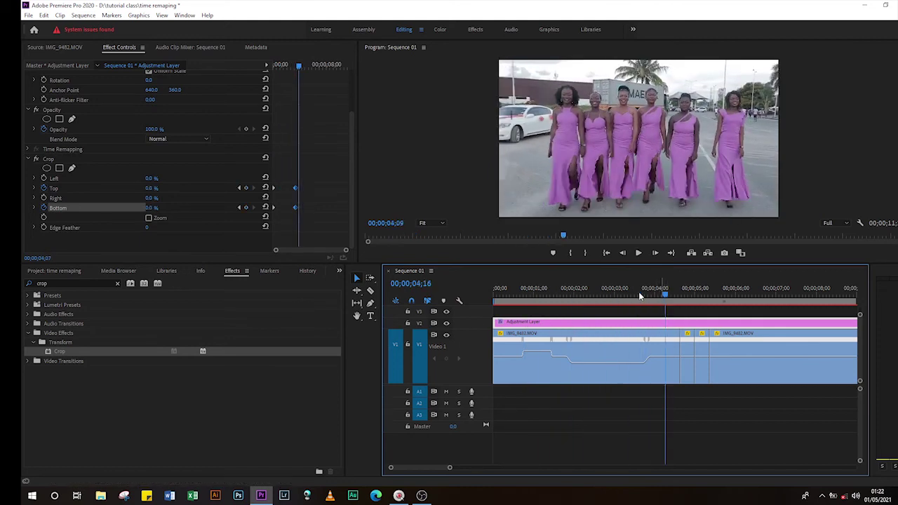
pyautogui.press('space')
pyautogui.press('Home')
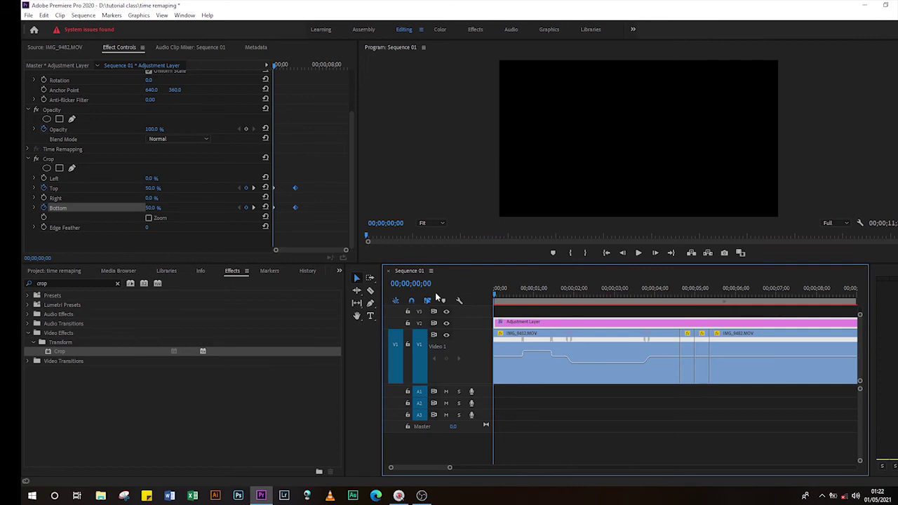
# - Play through with the timeline zoomed out, stopping the playhead at 00;00;09;31 near the clip end
pyautogui.press('space')
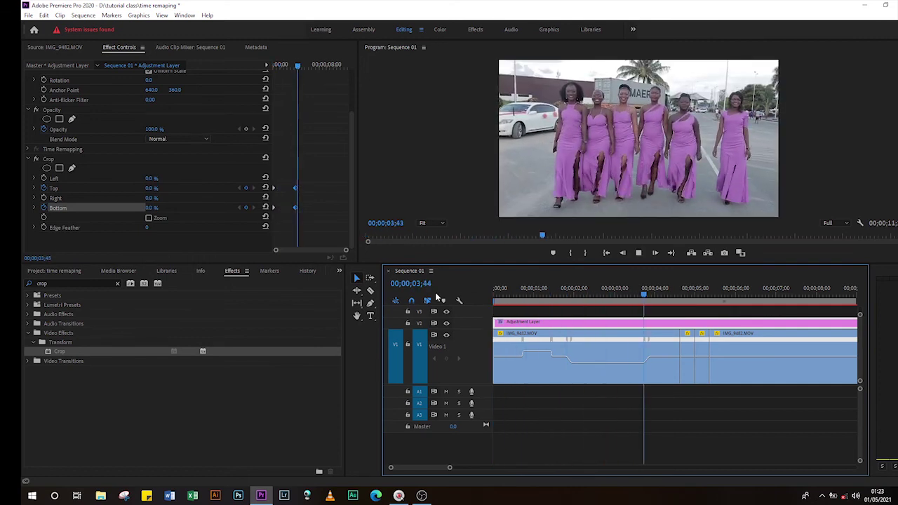
pyautogui.press('-')
pyautogui.press('-')
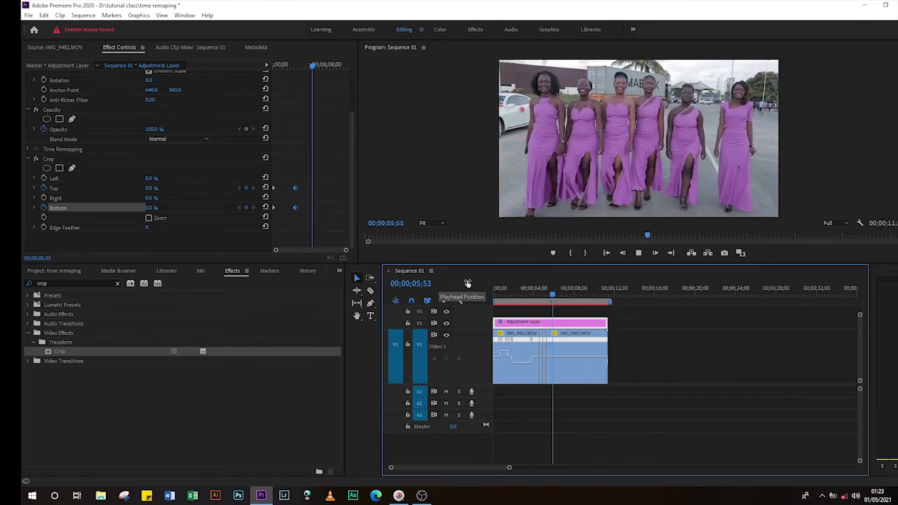
pyautogui.press('space')
pyautogui.press('=')
pyautogui.press('=')
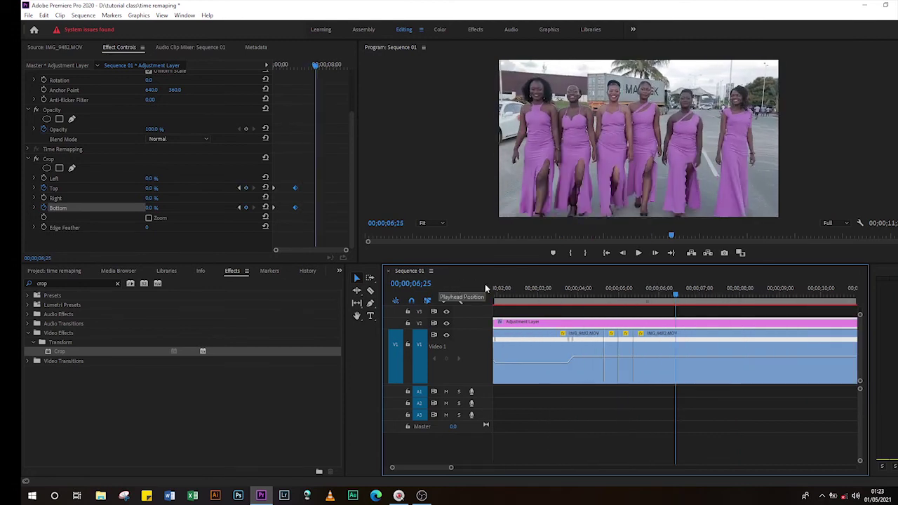
pyautogui.press('space')
pyautogui.press('-')
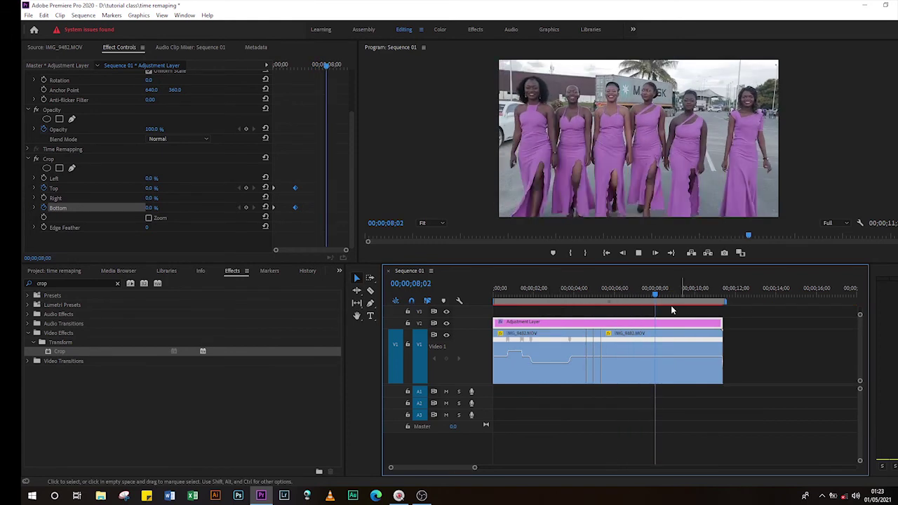
pyautogui.click(687, 294)
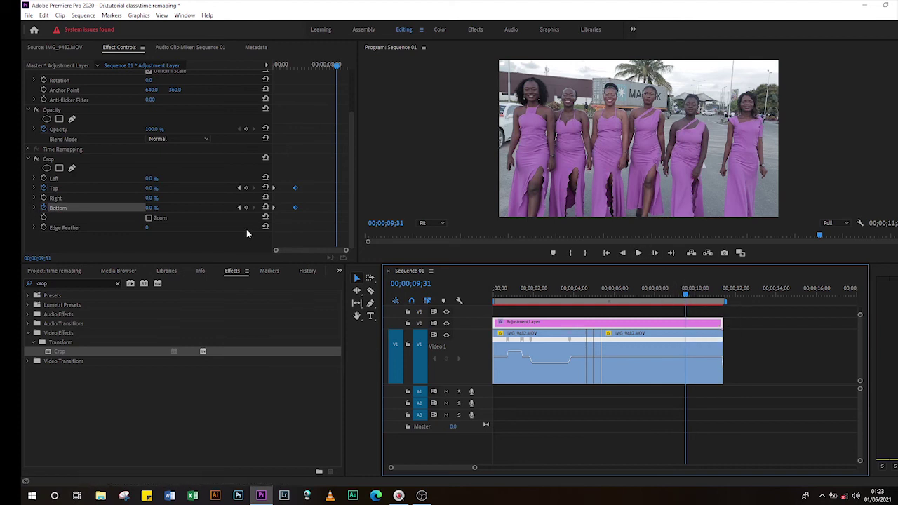
# - Keyframe Crop Top and Bottom at 0% at 9;31 and at 50% at 11;18
pyautogui.click(246, 188)
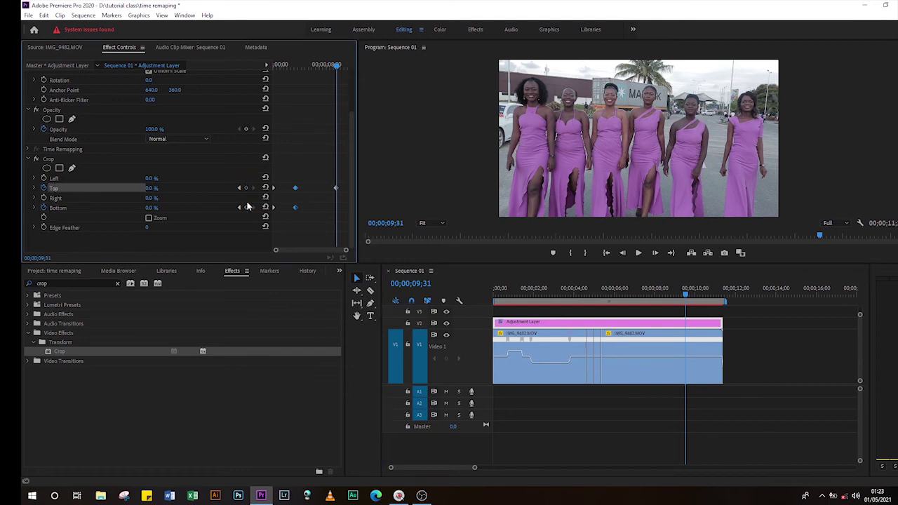
pyautogui.click(246, 208)
pyautogui.moveTo(688, 293); pyautogui.dragTo(723, 293)
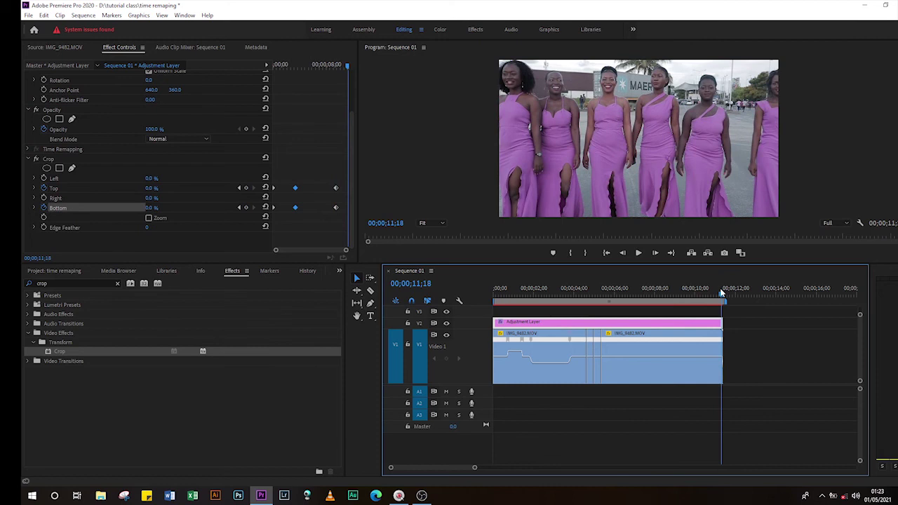
pyautogui.click(247, 194)
pyautogui.click(151, 209)
pyautogui.write('50')
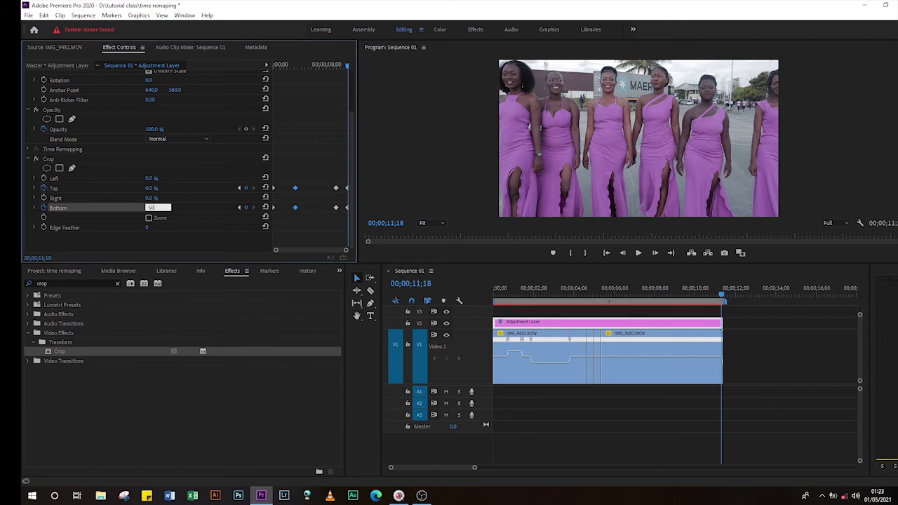
pyautogui.press('Return')
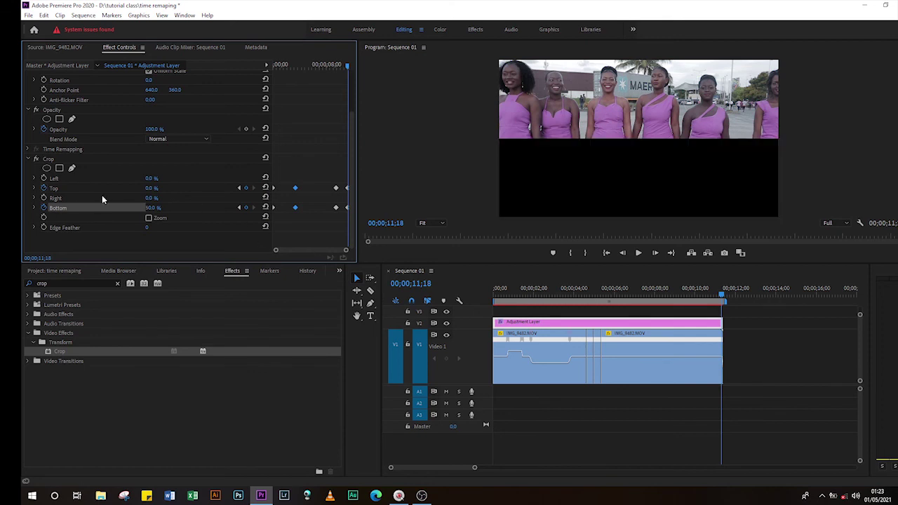
pyautogui.click(150, 189)
pyautogui.write('50')
pyautogui.press('Return')
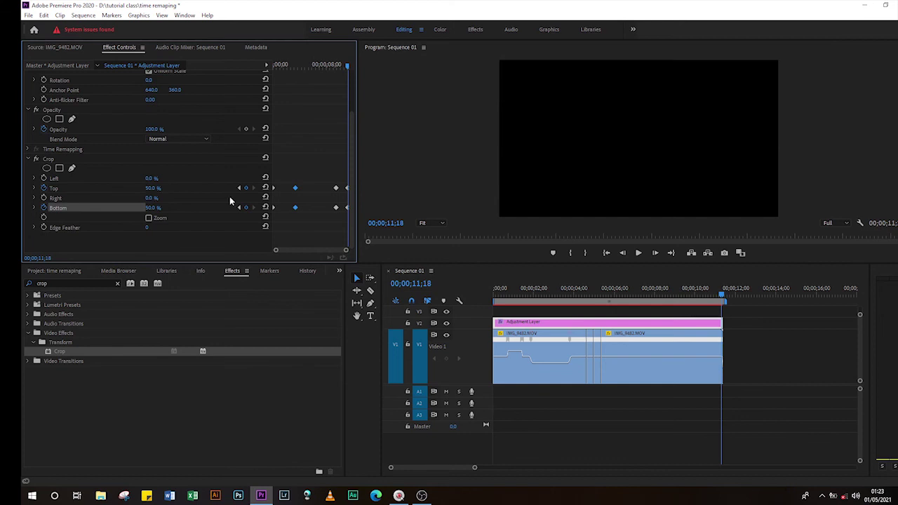
pyautogui.moveTo(720, 298); pyautogui.dragTo(678, 299)
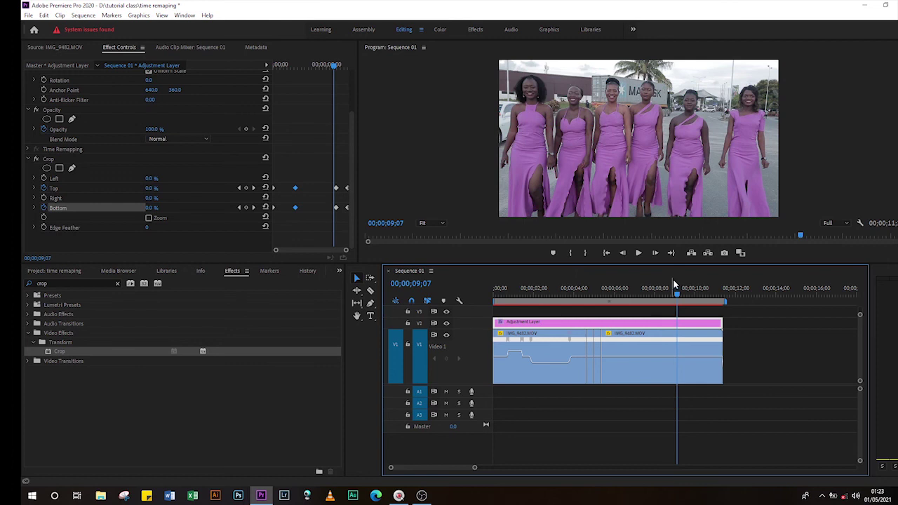
# - Render the In-to-Out preview, then play Sequence 01 from the start to review the crop animation
pyautogui.press('Return')
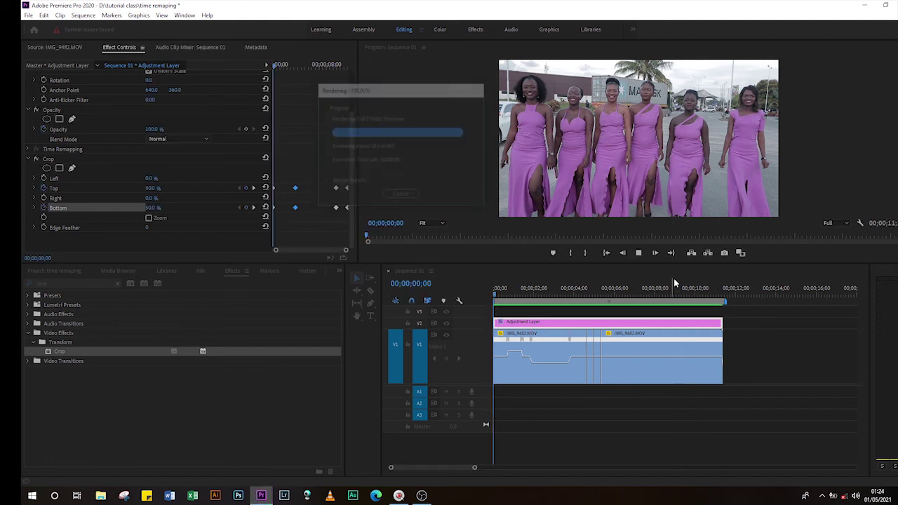
pyautogui.click(498, 292)
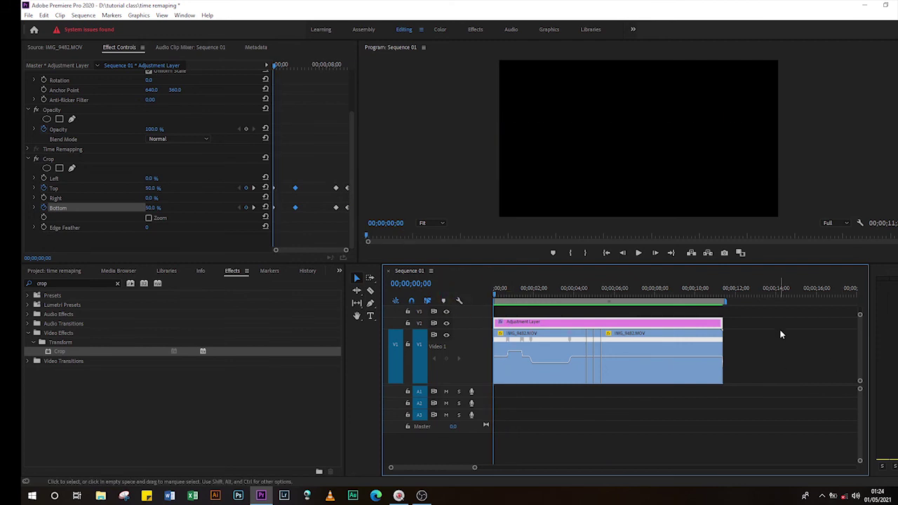
pyautogui.press('space')
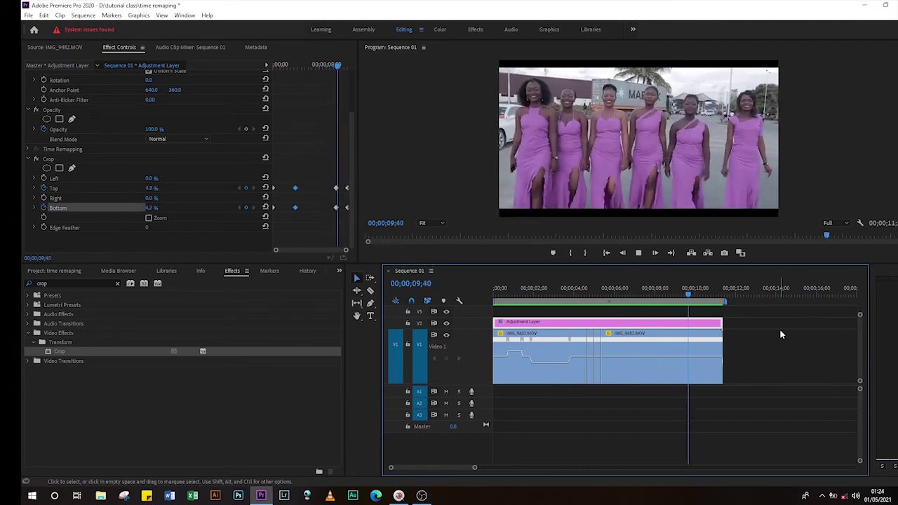
pyautogui.press('space')
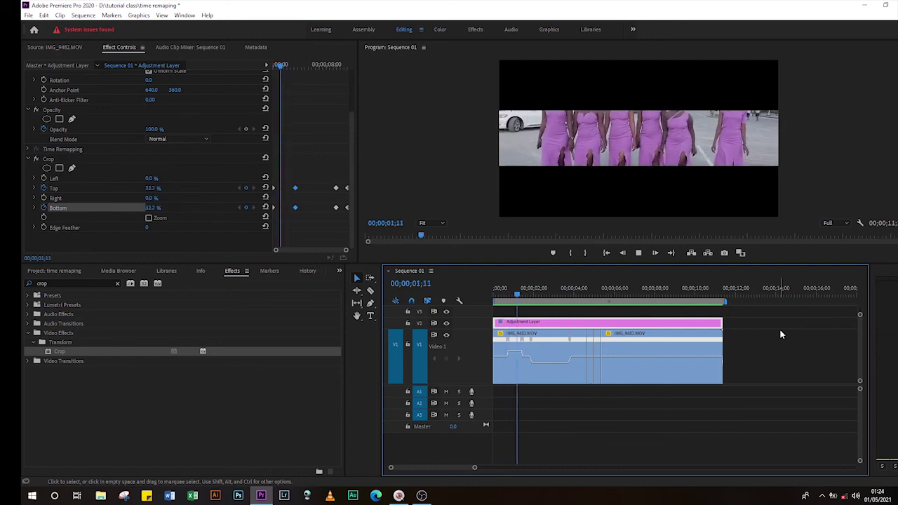